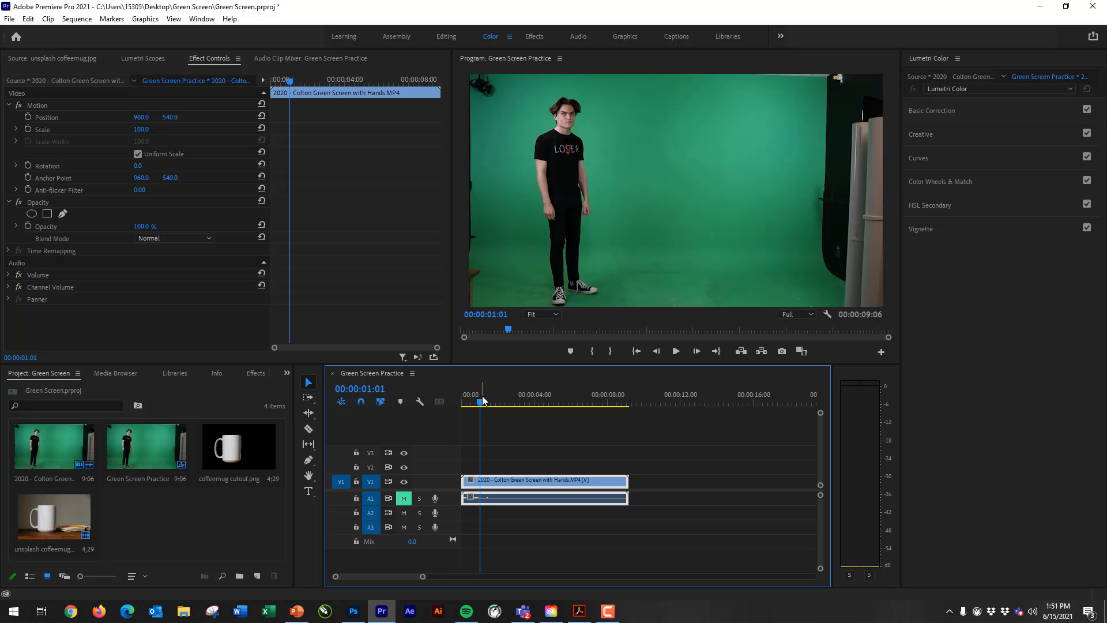
# Scrub through the green screen clip to examine how far the subject moves across the backdrop
pyautogui.moveTo(483, 400)
pyautogui.mouseDown()
pyautogui.moveTo(573, 401)
pyautogui.moveTo(465, 407)
pyautogui.moveTo(609, 403)
pyautogui.moveTo(589, 415)
pyautogui.moveTo(490, 410)
pyautogui.mouseUp()
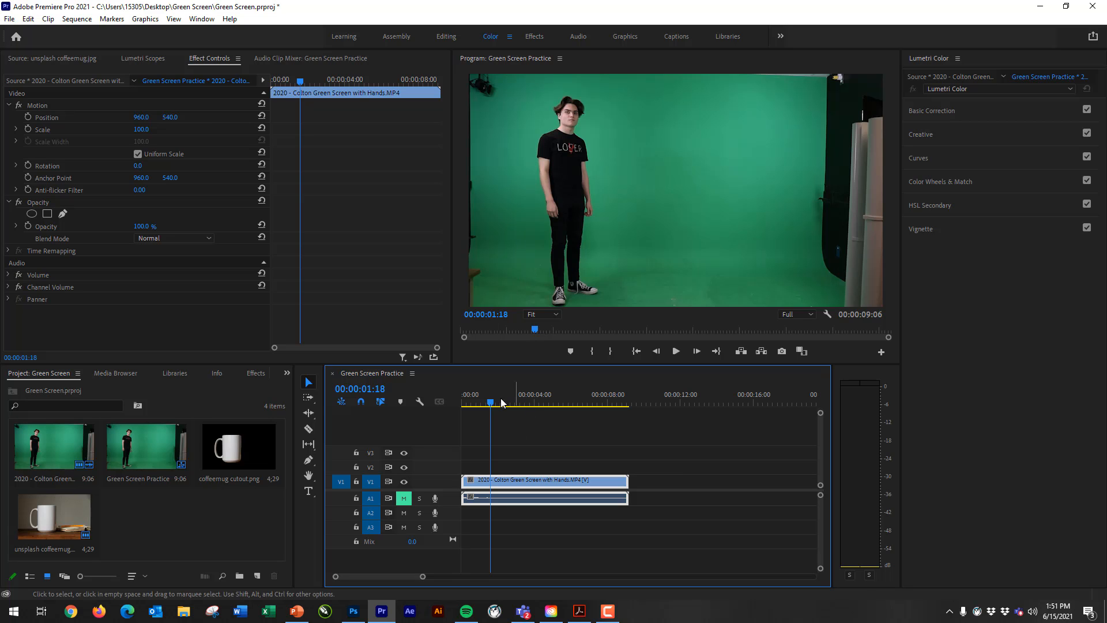
pyautogui.moveTo(611, 406); pyautogui.dragTo(530, 383)
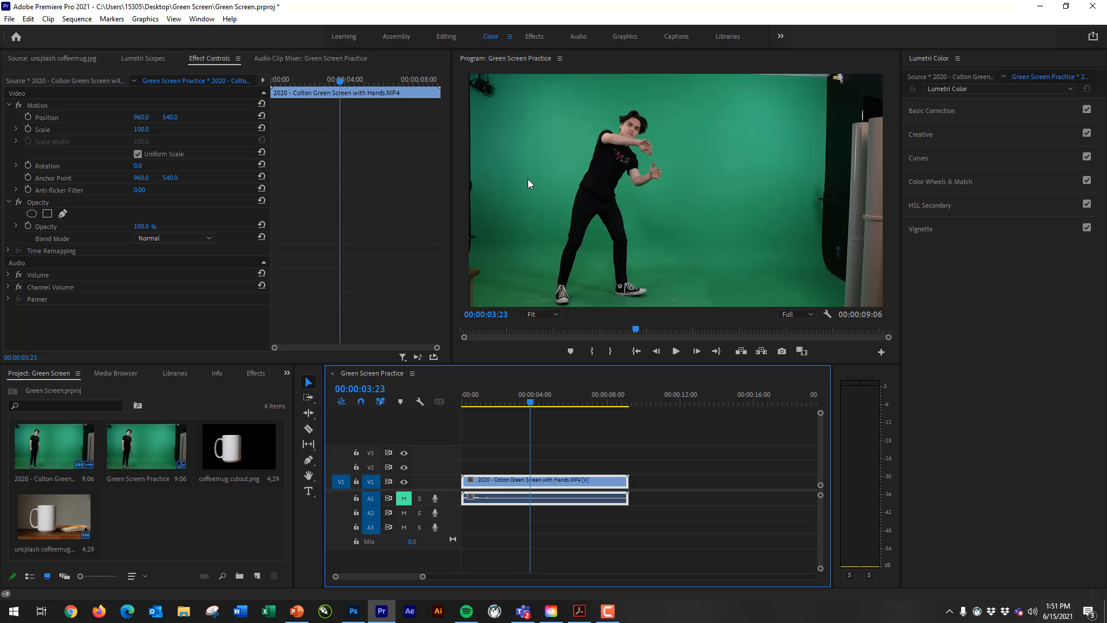
pyautogui.moveTo(530, 403); pyautogui.dragTo(494, 406)
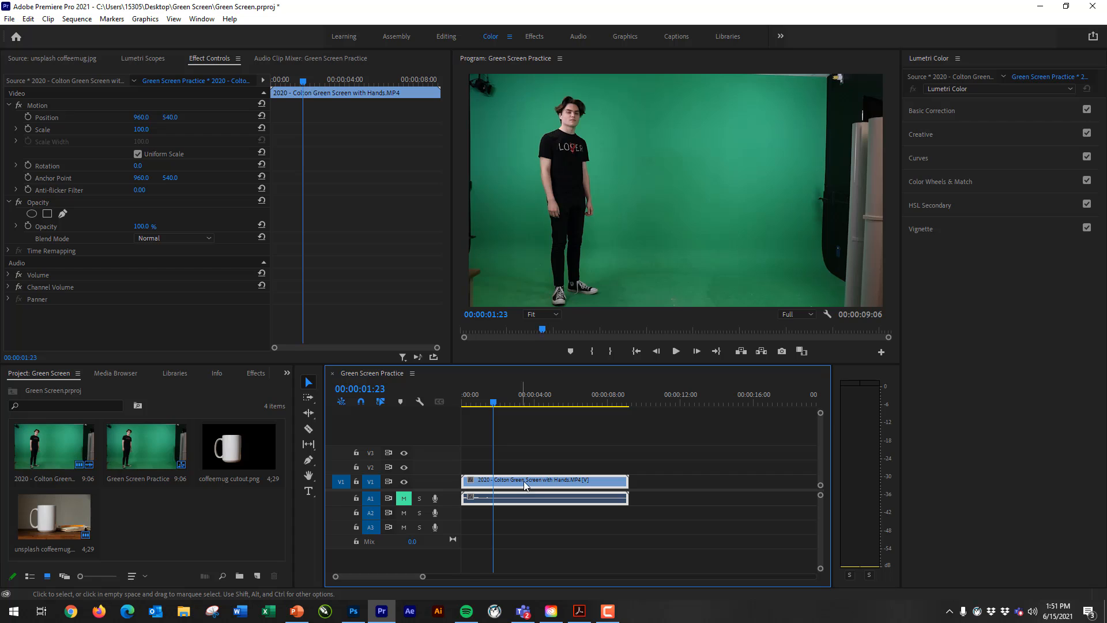
# Draw a closed free-form opacity mask around the subject and his movement area, excluding the equipment at the frame's edges
pyautogui.click(209, 60)
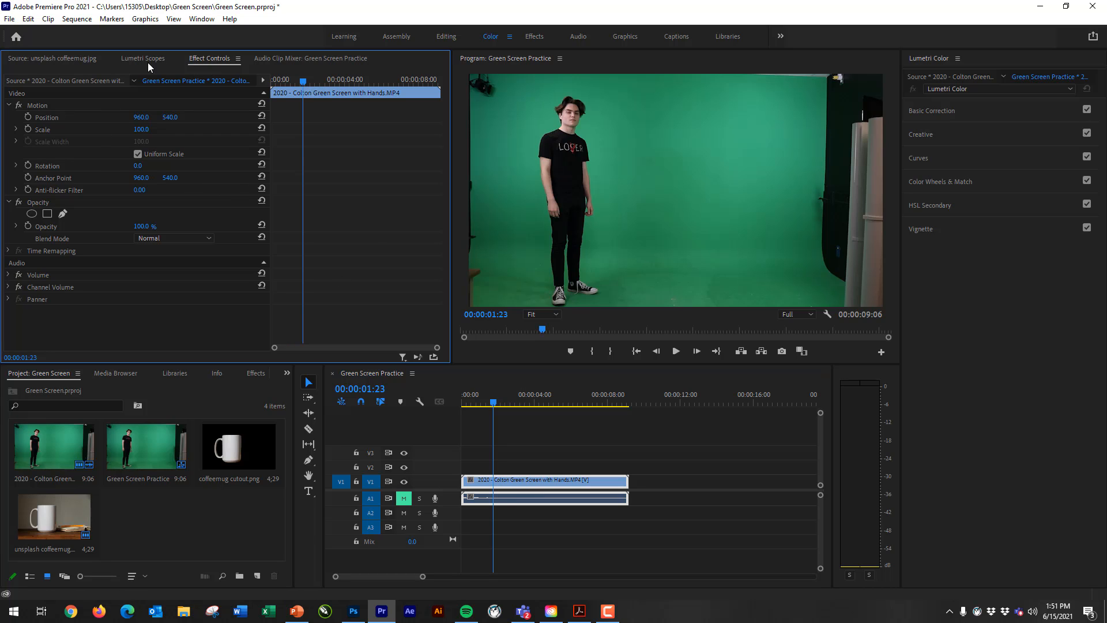
pyautogui.click(148, 60)
pyautogui.click(206, 60)
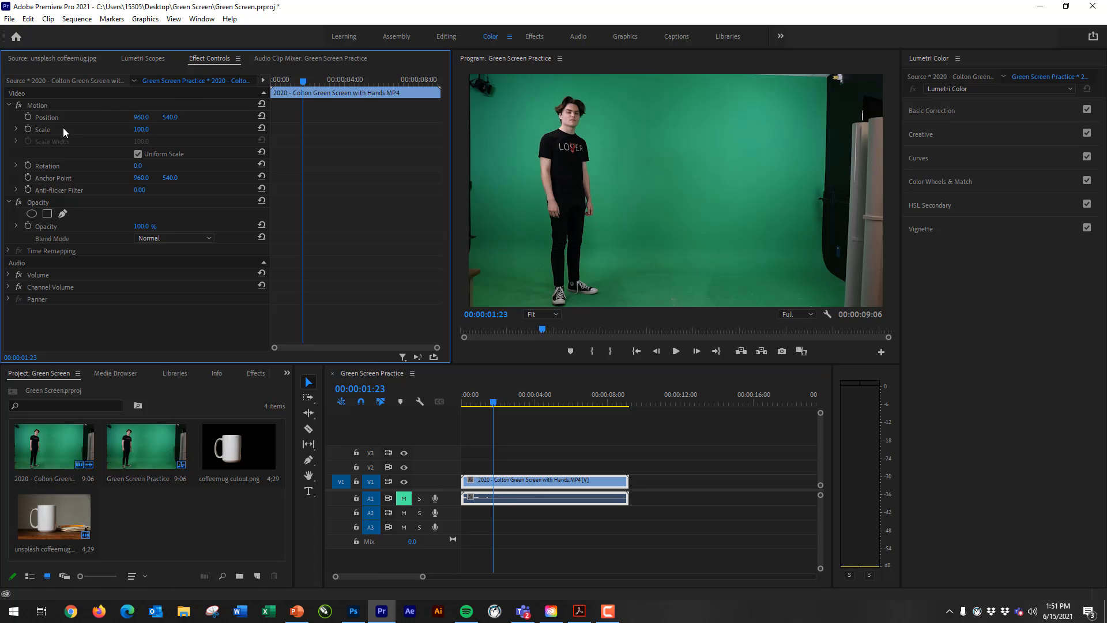
pyautogui.click(36, 202)
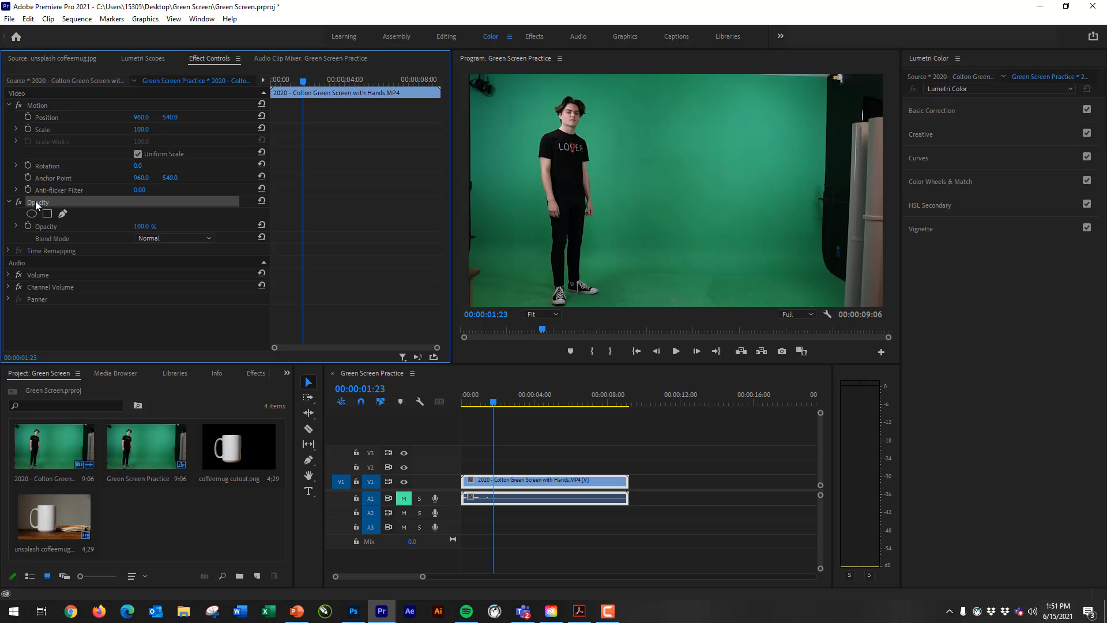
pyautogui.click(65, 216)
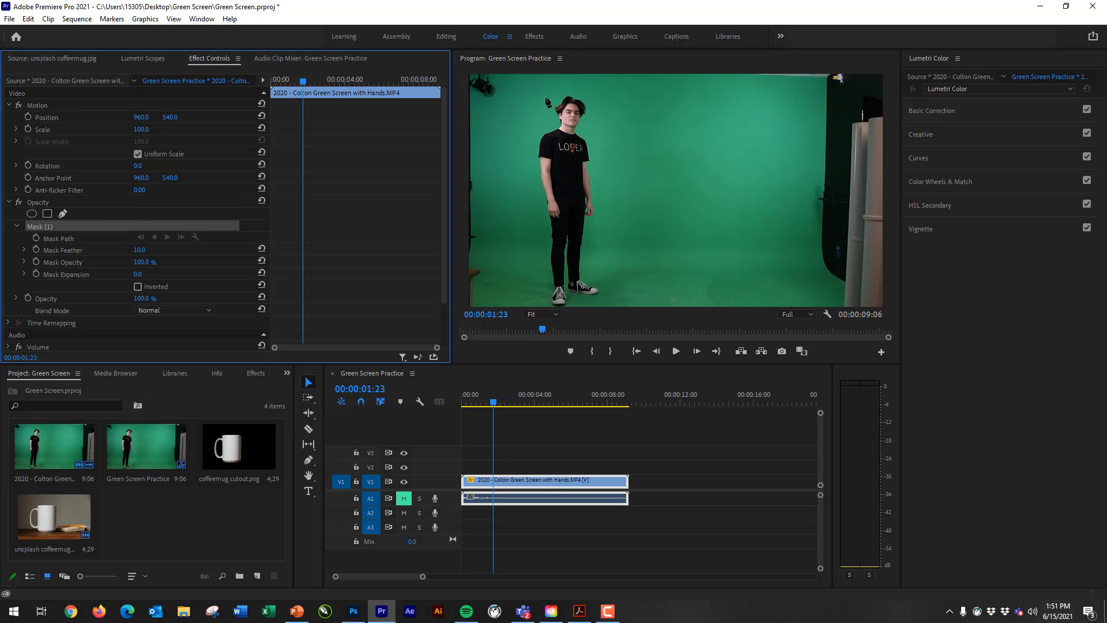
pyautogui.click(551, 85)
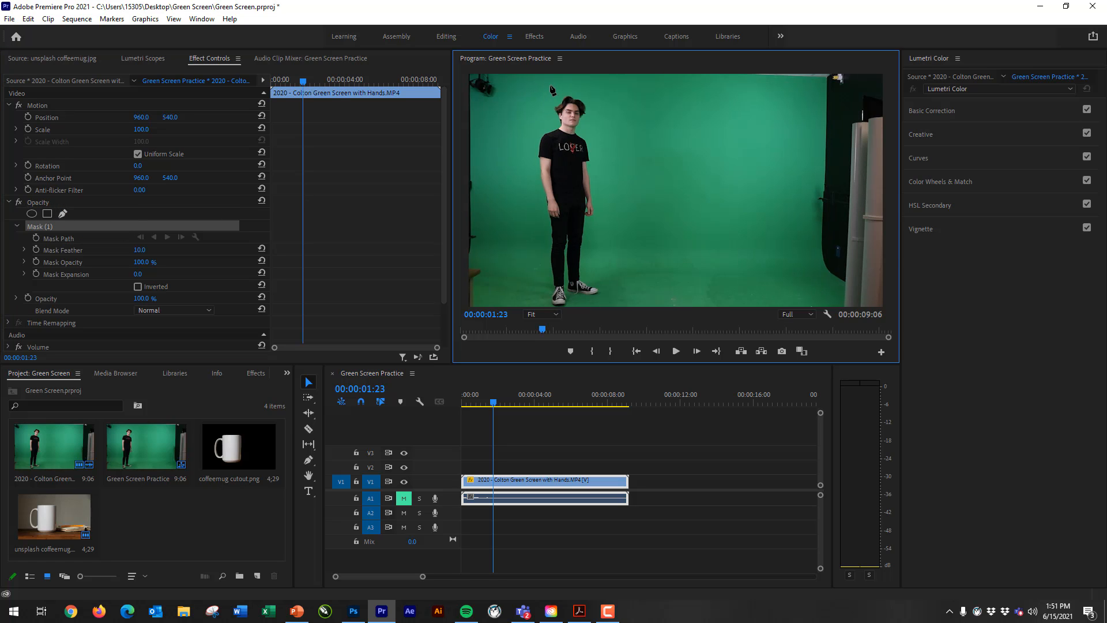
pyautogui.click(540, 116)
pyautogui.click(518, 144)
pyautogui.click(515, 204)
pyautogui.click(516, 279)
pyautogui.click(531, 304)
pyautogui.click(586, 304)
pyautogui.click(730, 305)
pyautogui.click(742, 231)
pyautogui.click(732, 149)
pyautogui.click(652, 93)
pyautogui.click(577, 78)
pyautogui.click(551, 87)
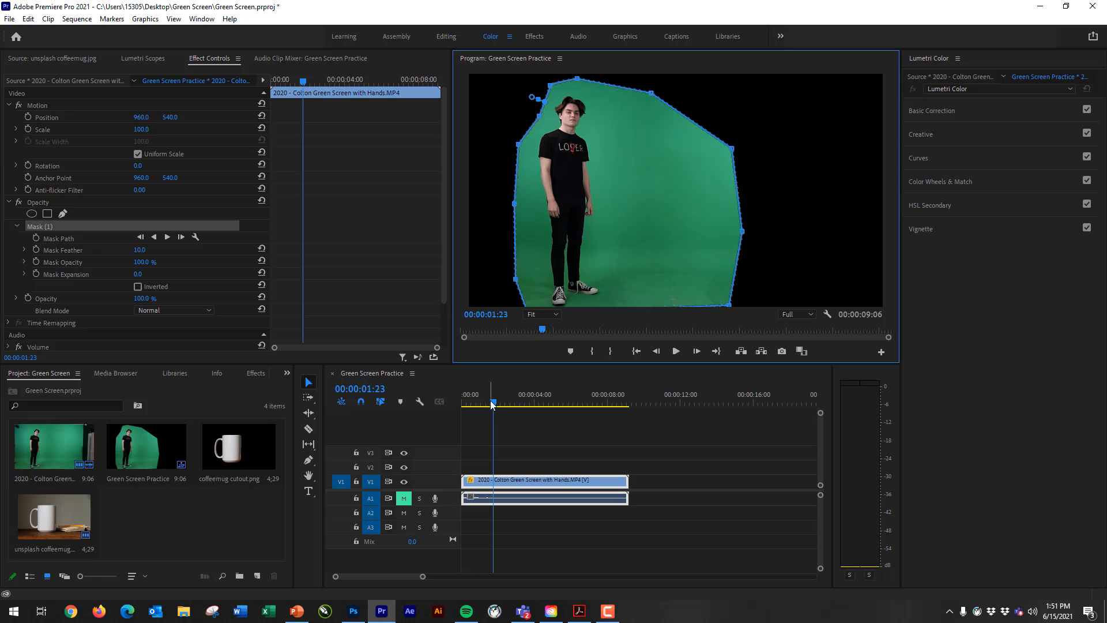
# Extend the mask's upper-right corner up and outward so the subject stays inside it near the clip's end
pyautogui.moveTo(494, 404); pyautogui.dragTo(598, 403)
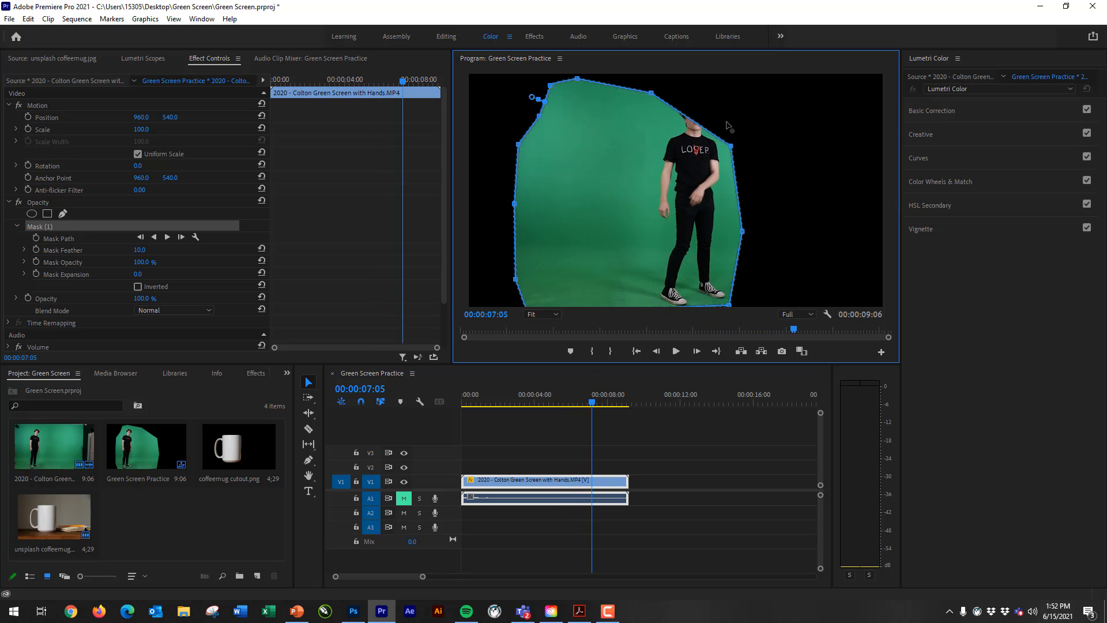
pyautogui.moveTo(733, 148); pyautogui.dragTo(720, 94)
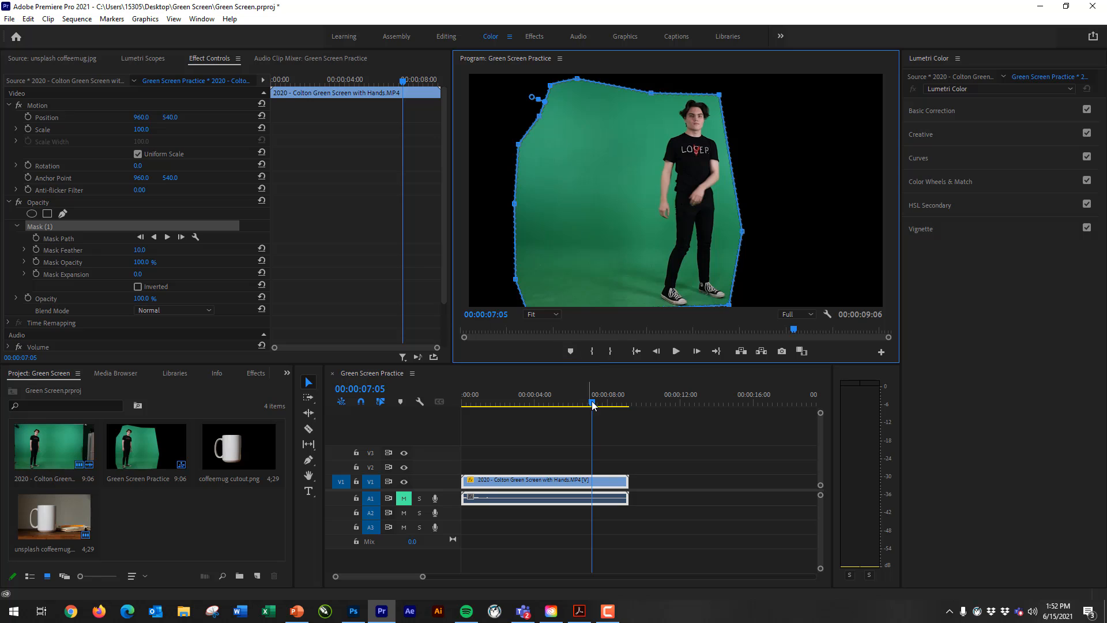
pyautogui.moveTo(593, 402); pyautogui.dragTo(614, 402)
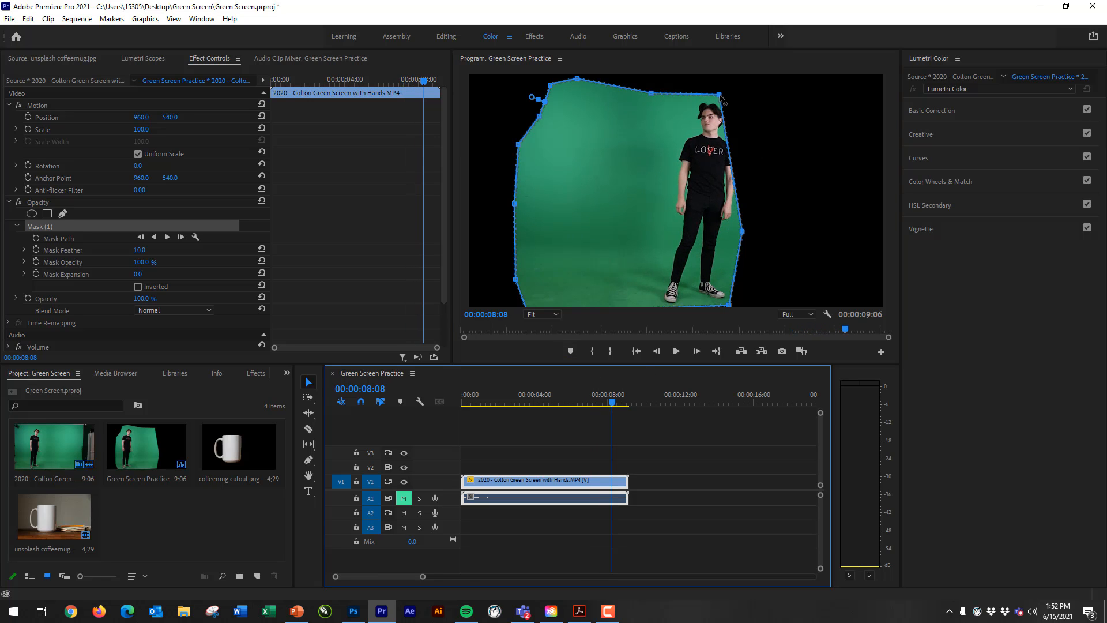
pyautogui.moveTo(719, 95); pyautogui.dragTo(742, 97)
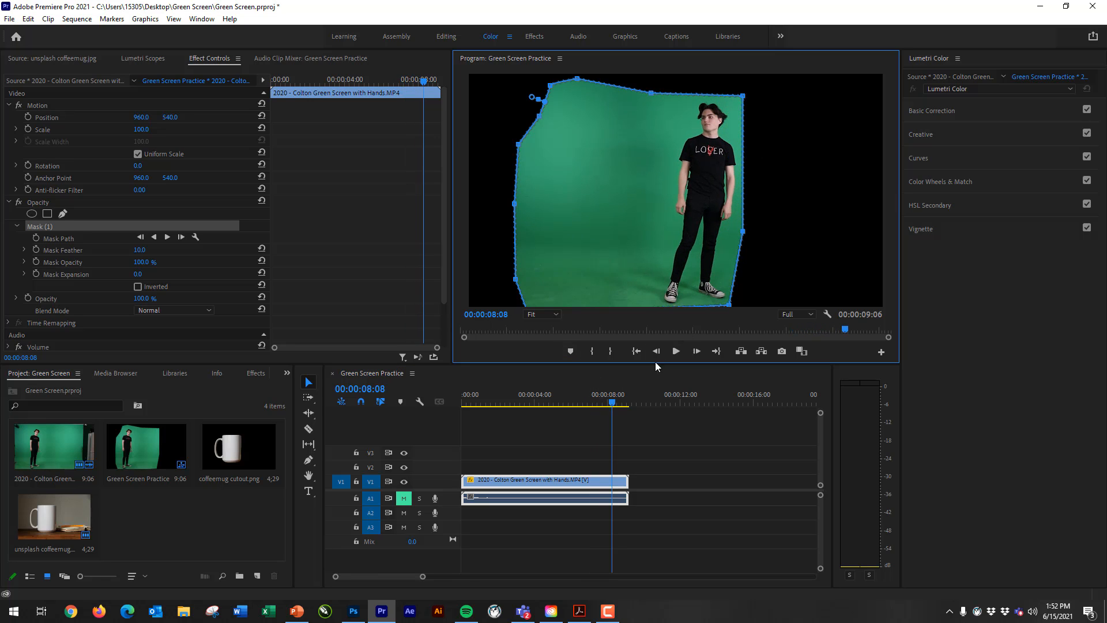
# Scrub through the middle of the clip to check that the mask contains the subject's arm and body movement
pyautogui.moveTo(613, 402); pyautogui.dragTo(507, 425)
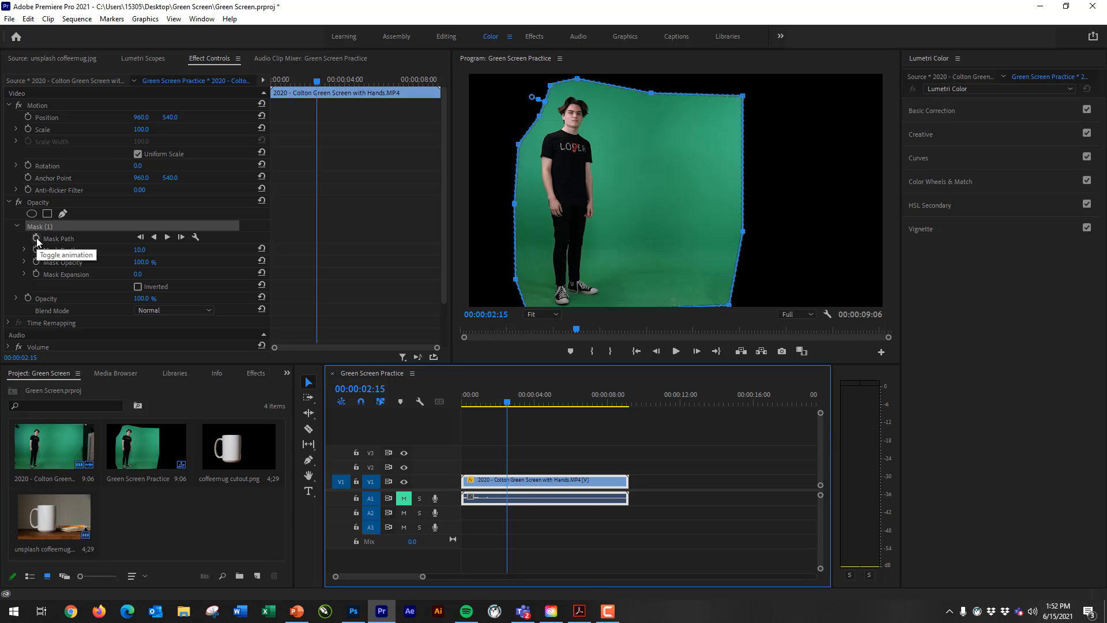
pyautogui.click(531, 404)
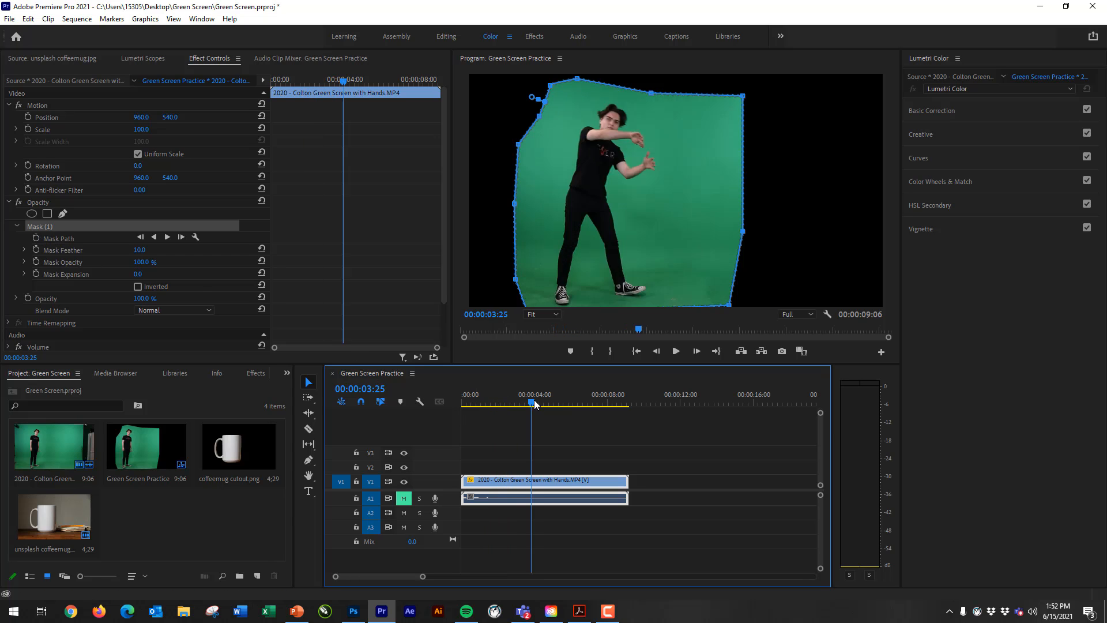
pyautogui.moveTo(535, 403); pyautogui.dragTo(548, 407)
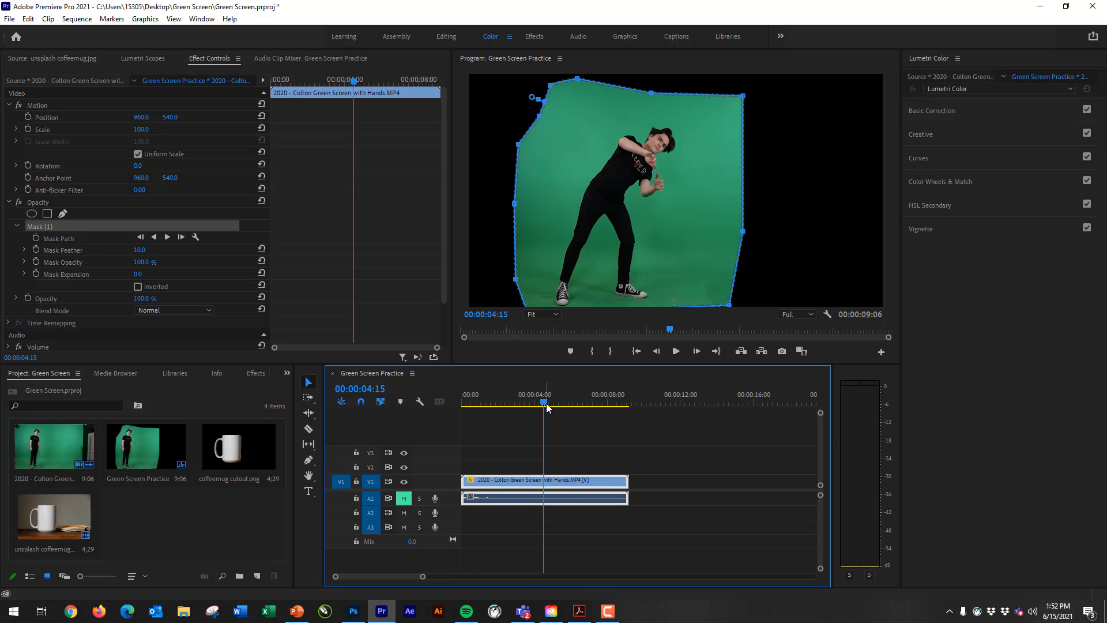
pyautogui.moveTo(547, 404)
pyautogui.mouseDown()
pyautogui.moveTo(510, 400)
pyautogui.moveTo(540, 398)
pyautogui.mouseUp()
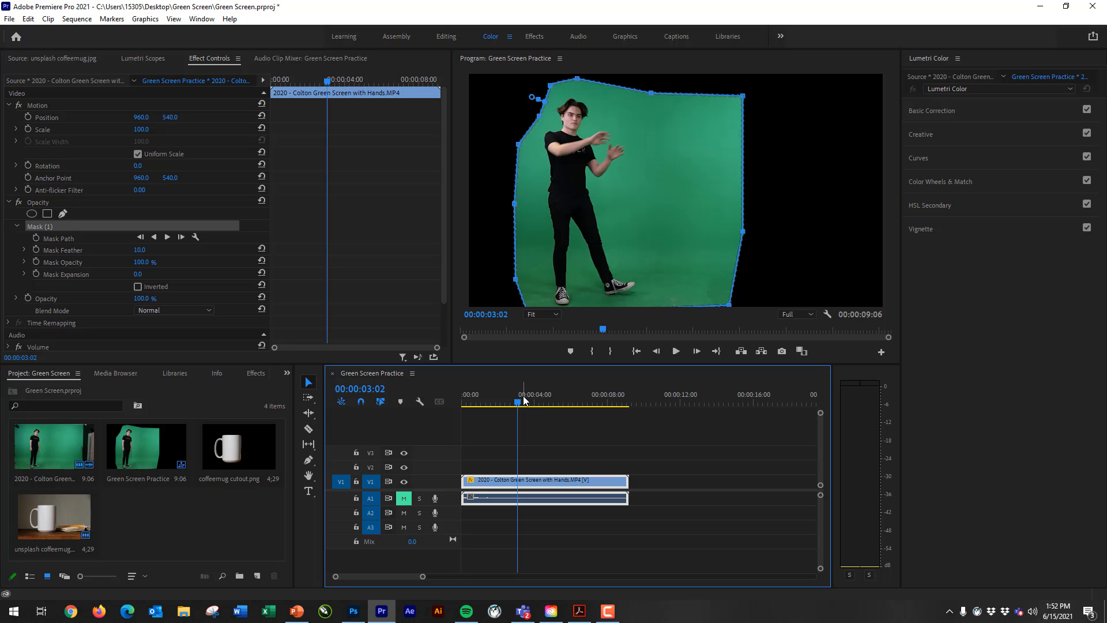
# Find the Ultra Key video effect by searching for "ultra" and apply it to the green screen clip on V1
pyautogui.click(254, 375)
pyautogui.click(63, 387)
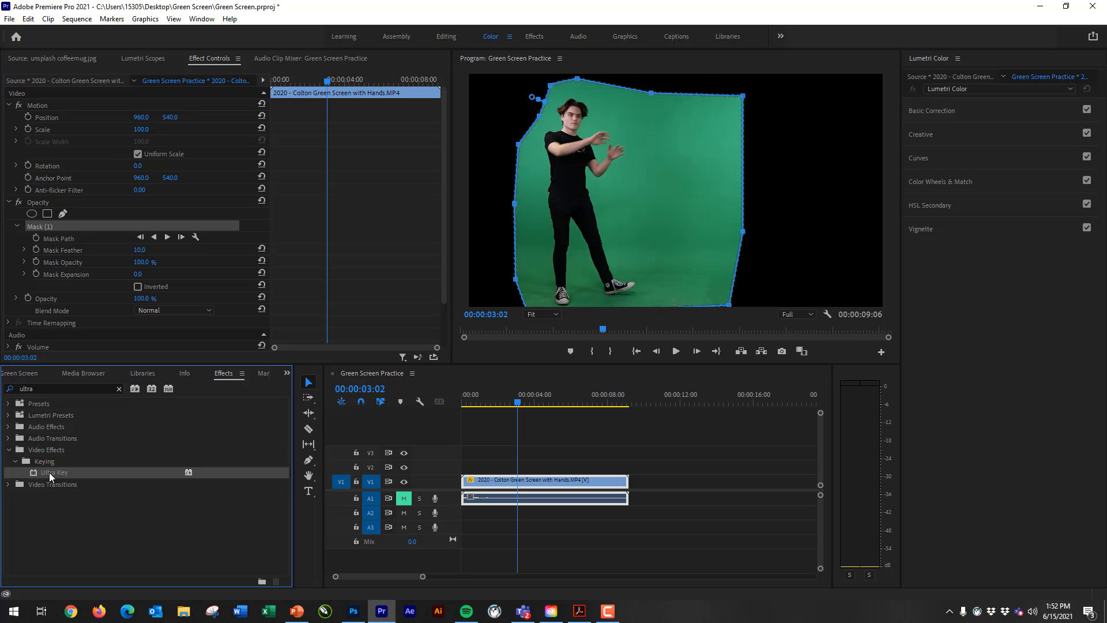
pyautogui.moveTo(53, 472); pyautogui.dragTo(528, 483)
pyautogui.scroll(-5, 190, 300)
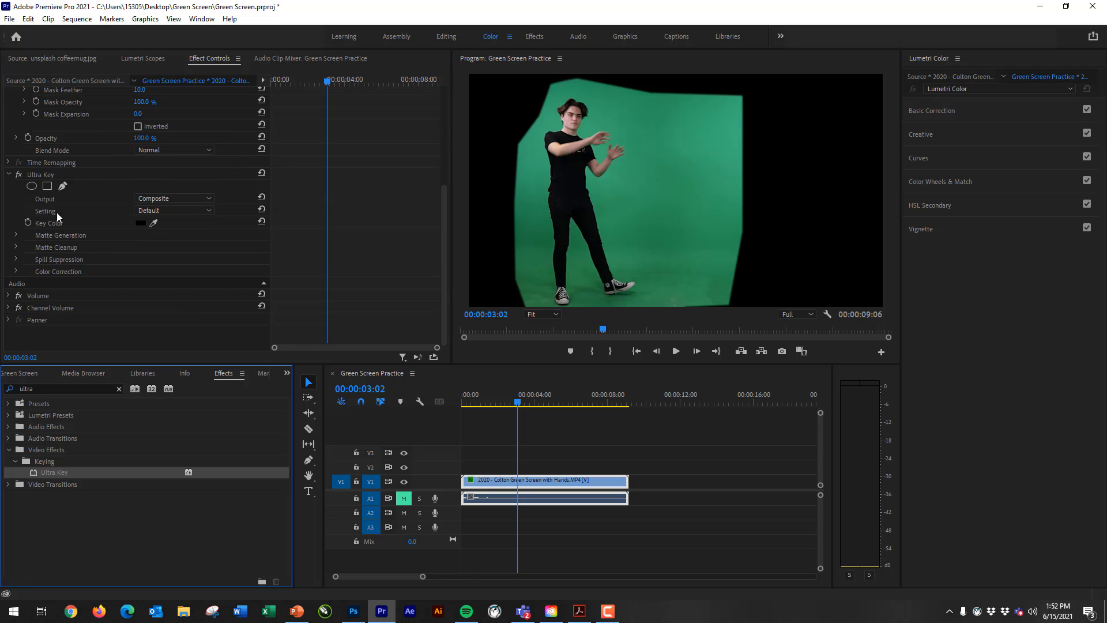
pyautogui.click(198, 56)
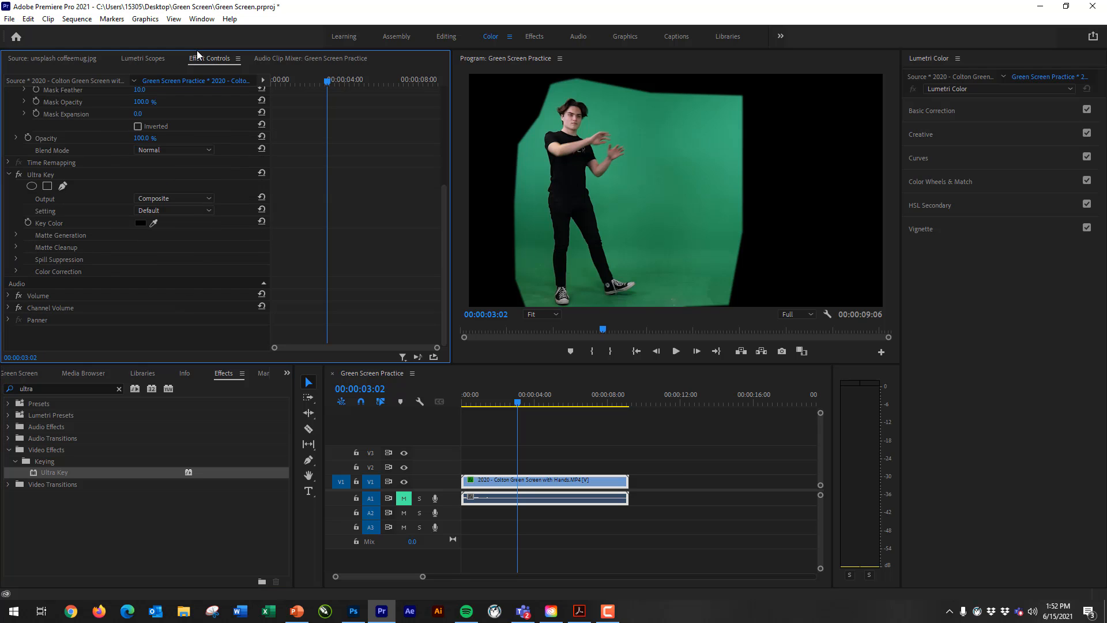
pyautogui.click(46, 173)
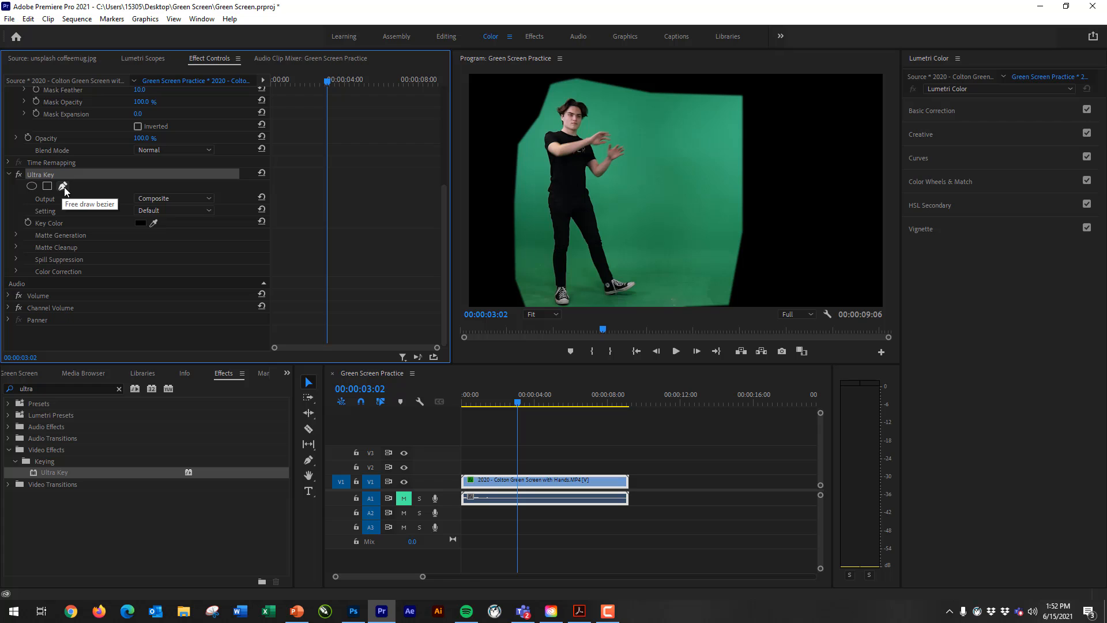
# Sample the green backdrop beside the subject as the Ultra Key key color and set the output to Alpha Channel
pyautogui.scroll(5, 64, 187)
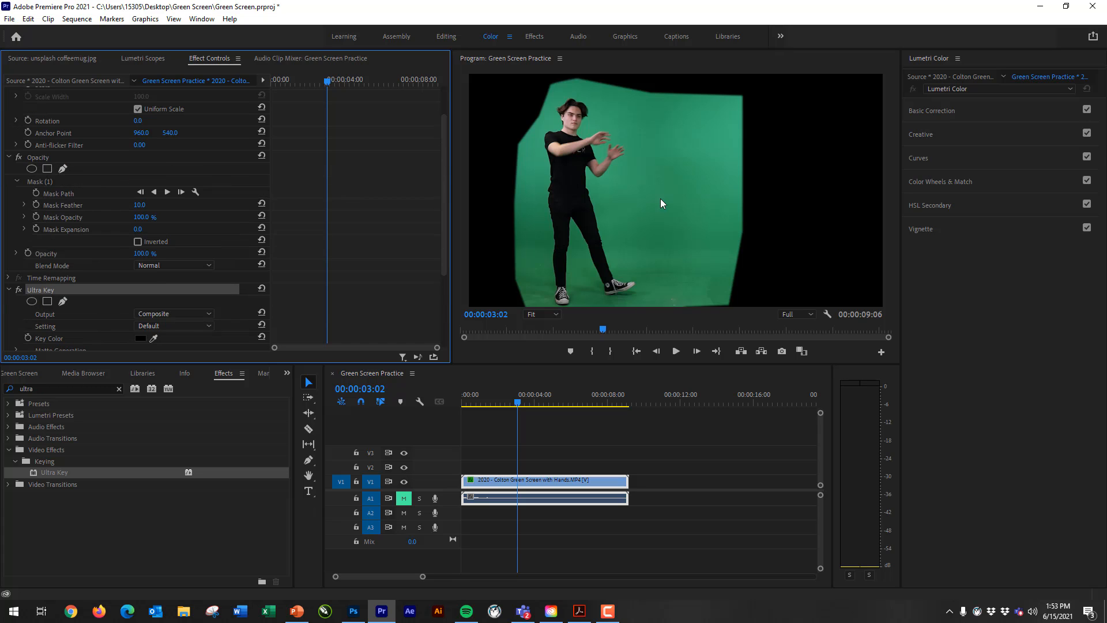
pyautogui.scroll(-5, 109, 255)
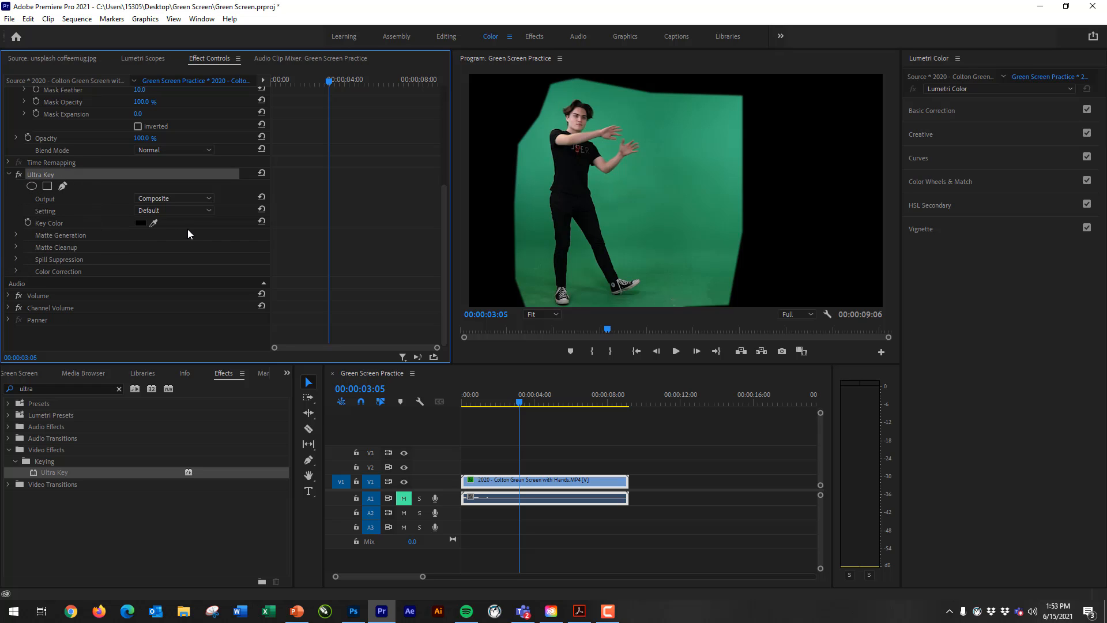
pyautogui.click(153, 223)
pyautogui.click(645, 168)
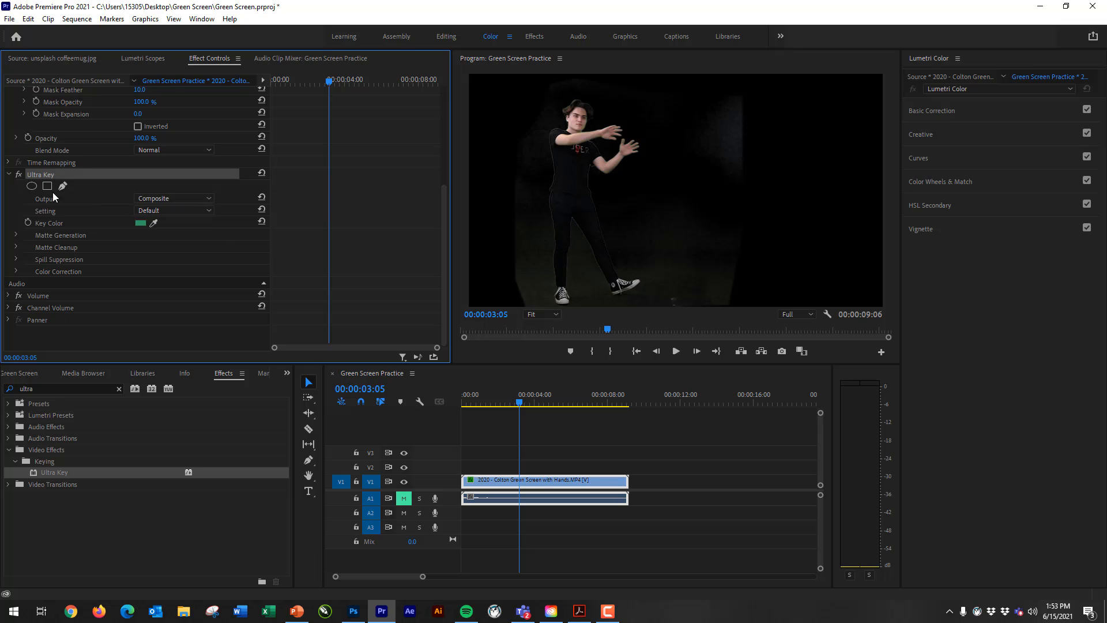
pyautogui.click(173, 197)
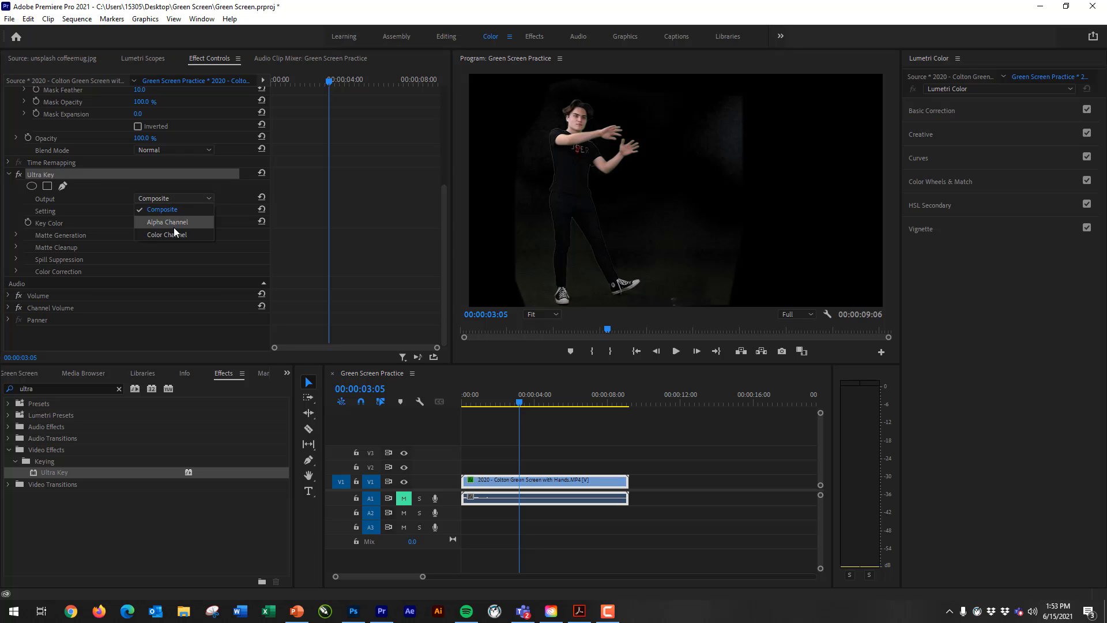
pyautogui.click(177, 223)
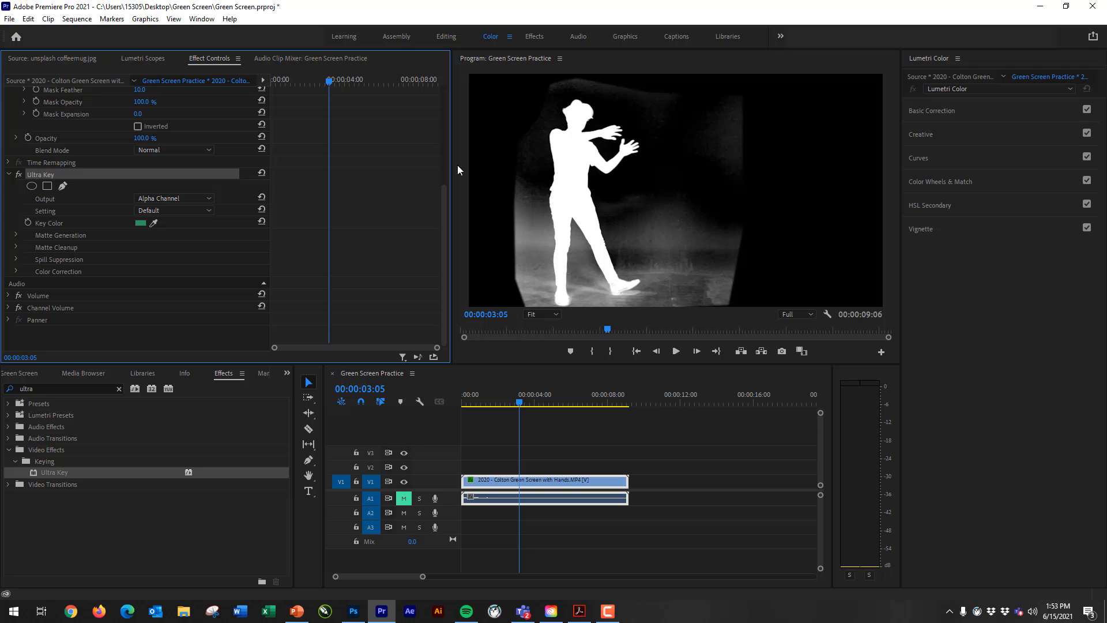
# Set the Ultra Key Matte Generation pedestal to 100
pyautogui.click(72, 236)
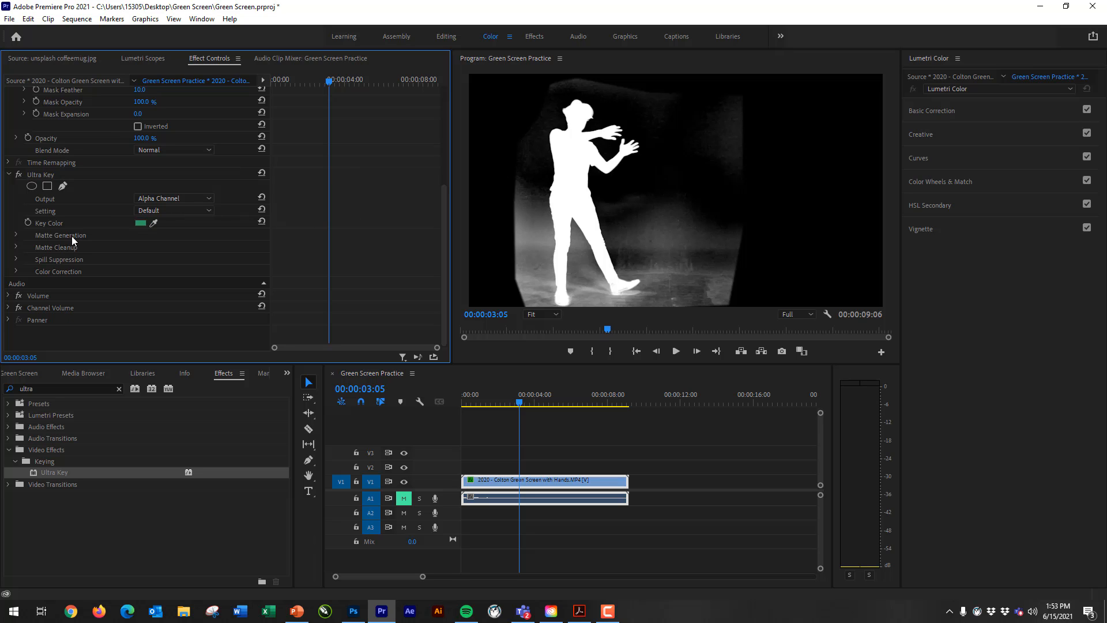
pyautogui.click(15, 235)
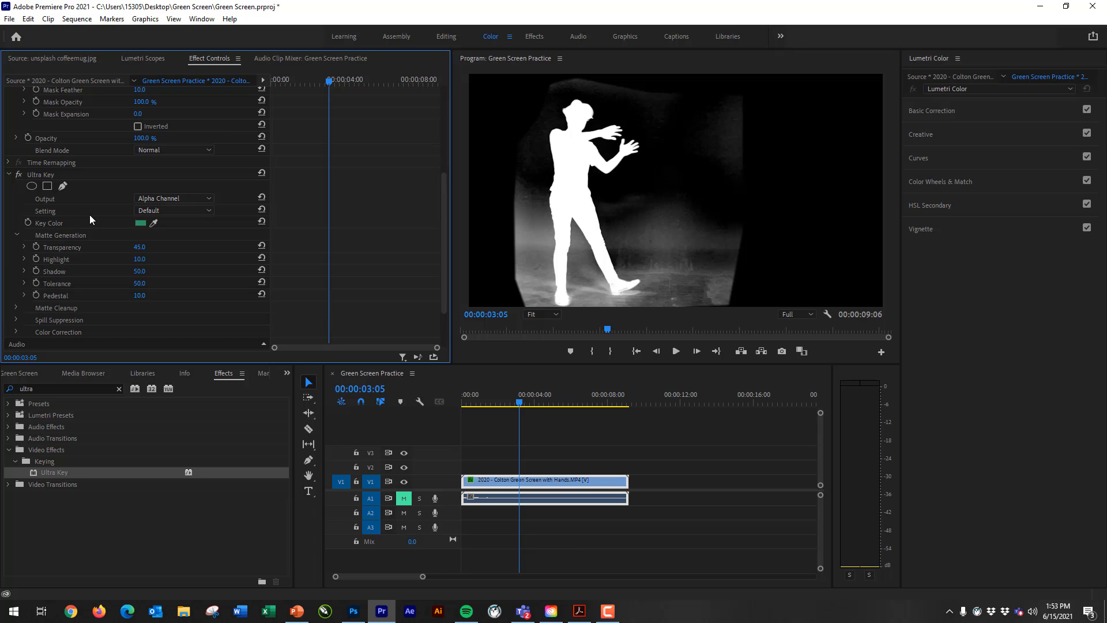
pyautogui.scroll(-1, 82, 259)
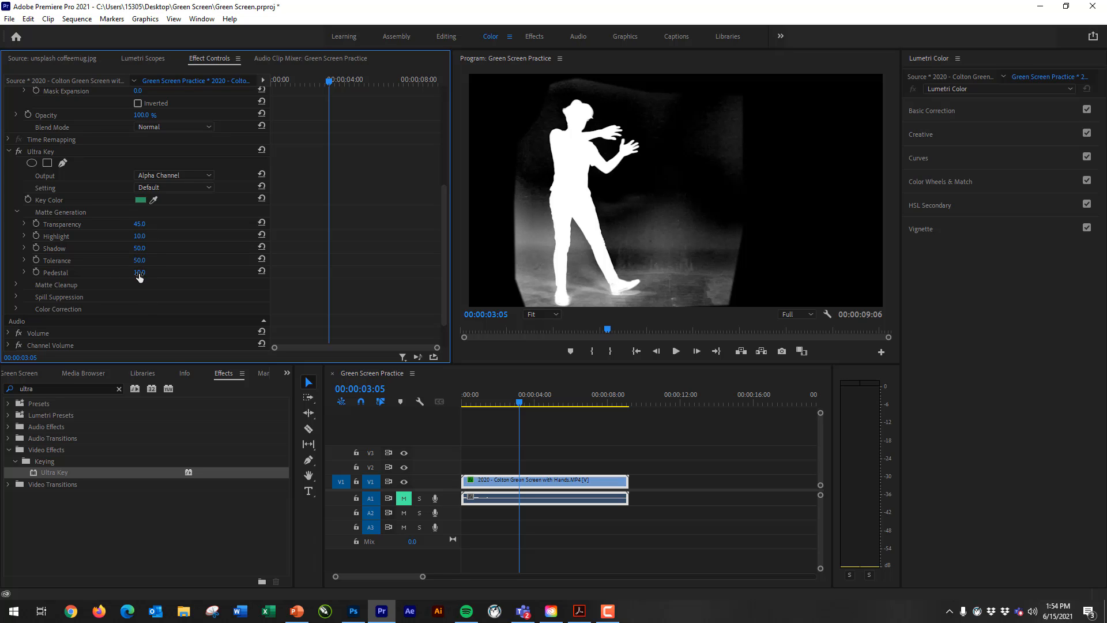
pyautogui.moveTo(140, 273)
pyautogui.mouseDown()
pyautogui.moveTo(192, 273)
pyautogui.moveTo(141, 275)
pyautogui.mouseUp()
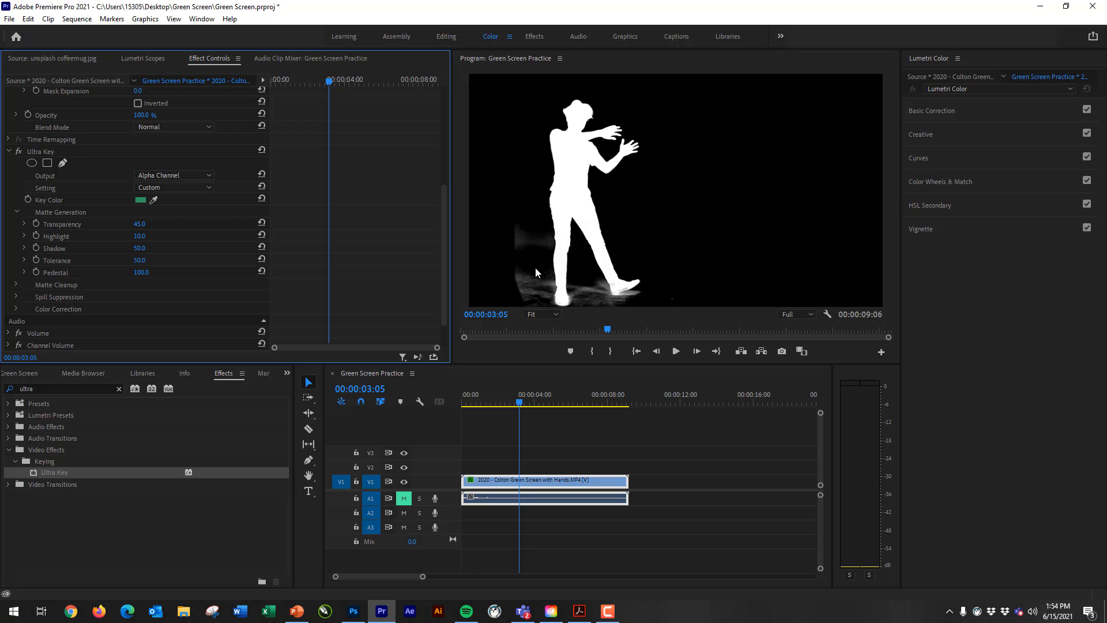
# At the start of the clip, pull the opacity mask's left-side points in closer to the subject to exclude the leftover matte noise
pyautogui.moveTo(519, 403); pyautogui.dragTo(454, 403)
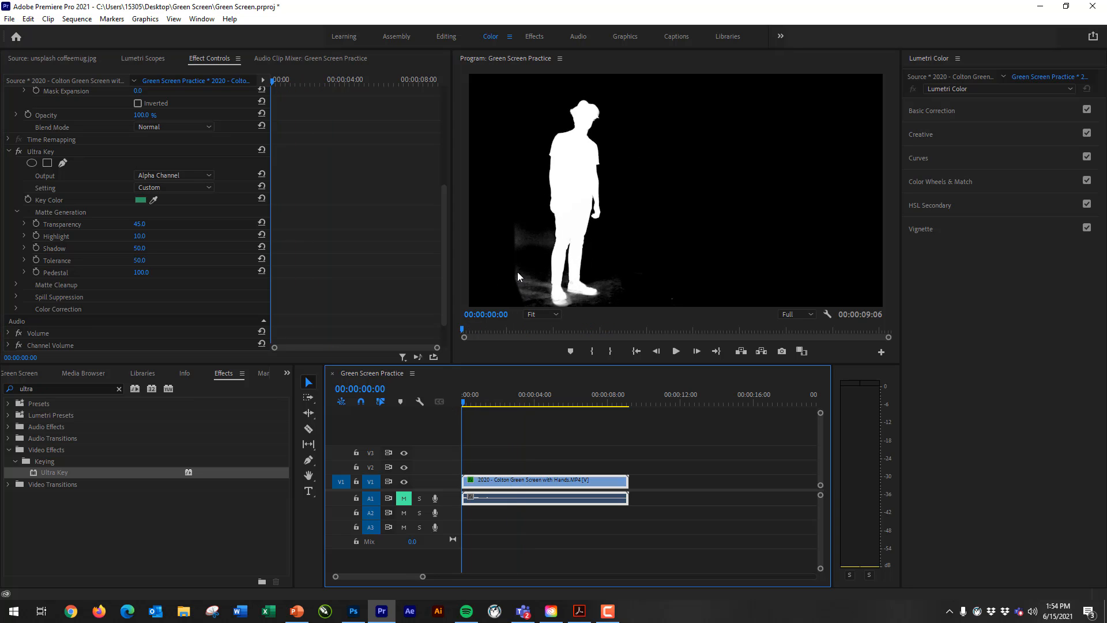
pyautogui.scroll(2, 53, 130)
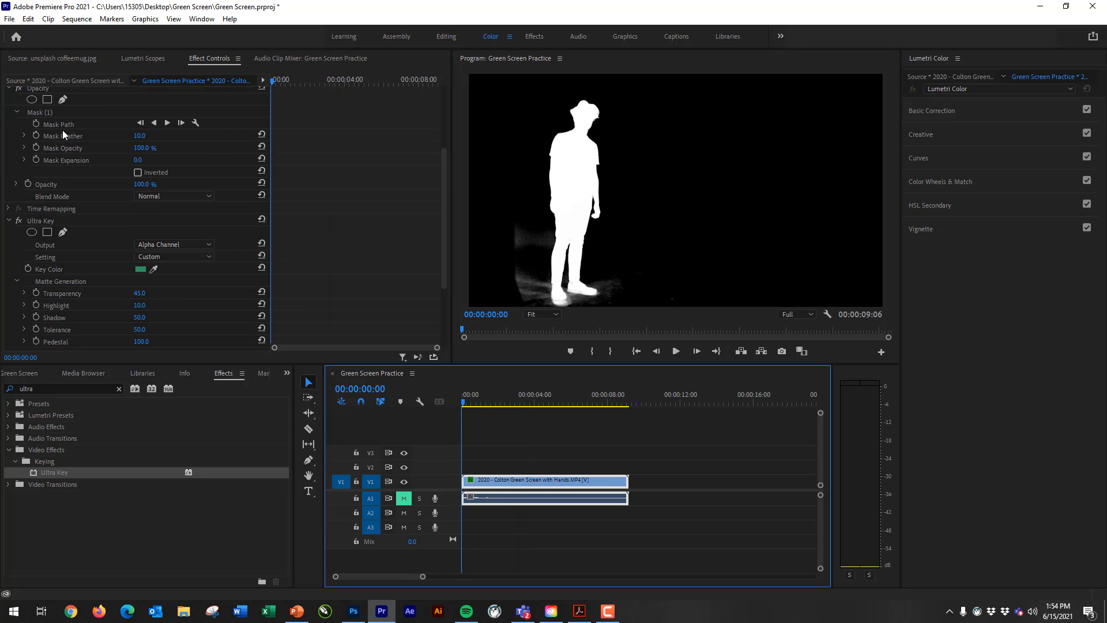
pyautogui.click(60, 125)
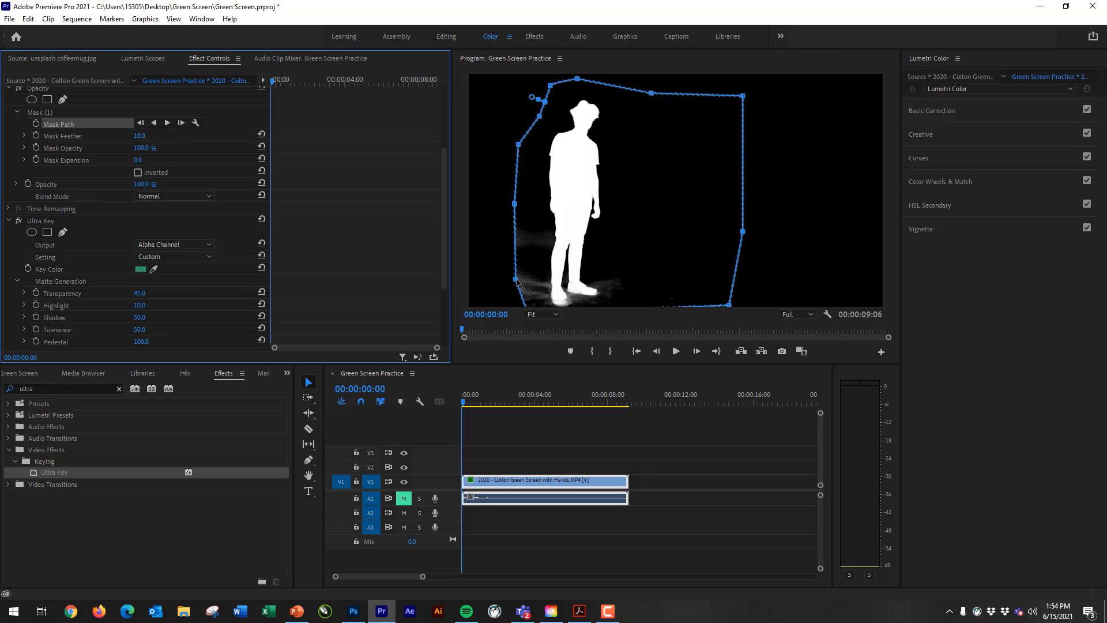
pyautogui.moveTo(516, 280); pyautogui.dragTo(544, 279)
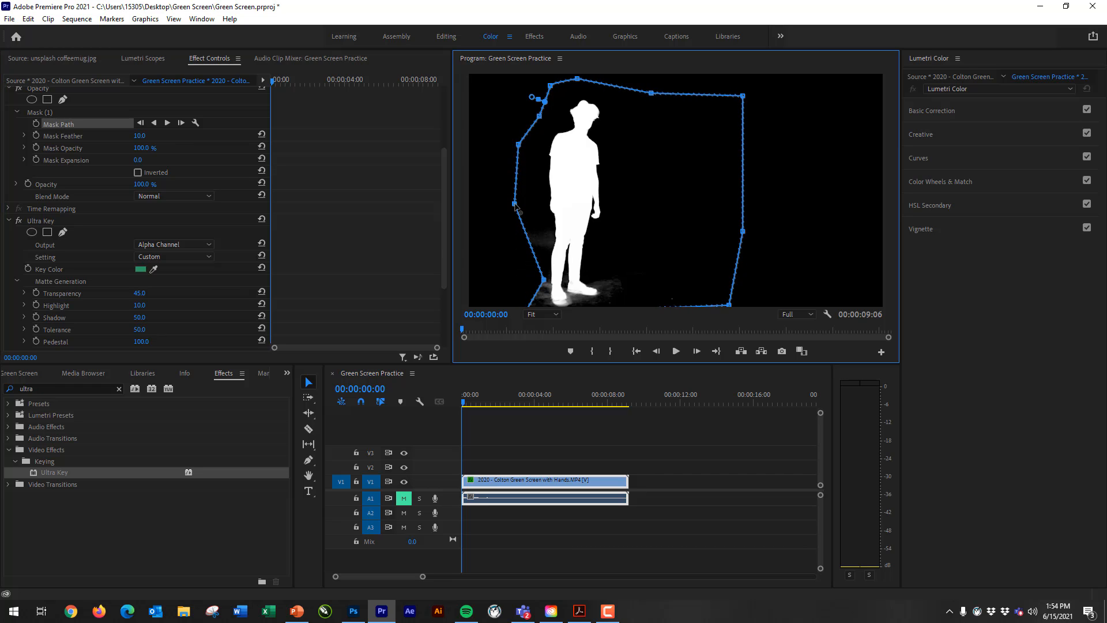
pyautogui.moveTo(515, 204); pyautogui.dragTo(539, 197)
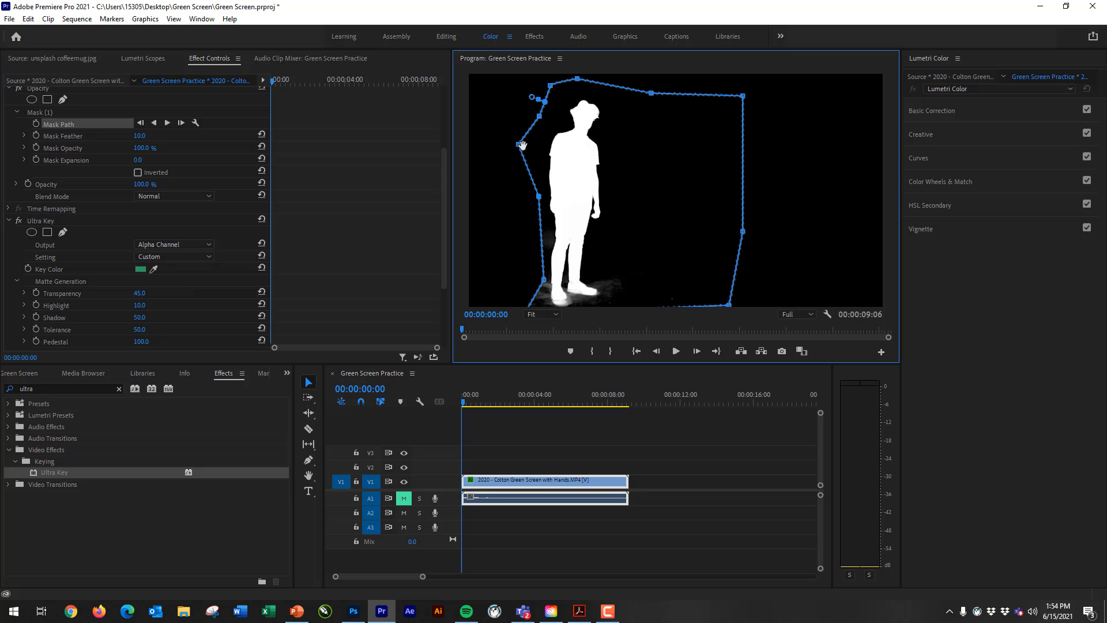
pyautogui.moveTo(519, 144); pyautogui.dragTo(533, 145)
# Refine the Ultra Key Matte Generation with tolerance 100, highlight 29 and transparency 42
pyautogui.click(66, 338)
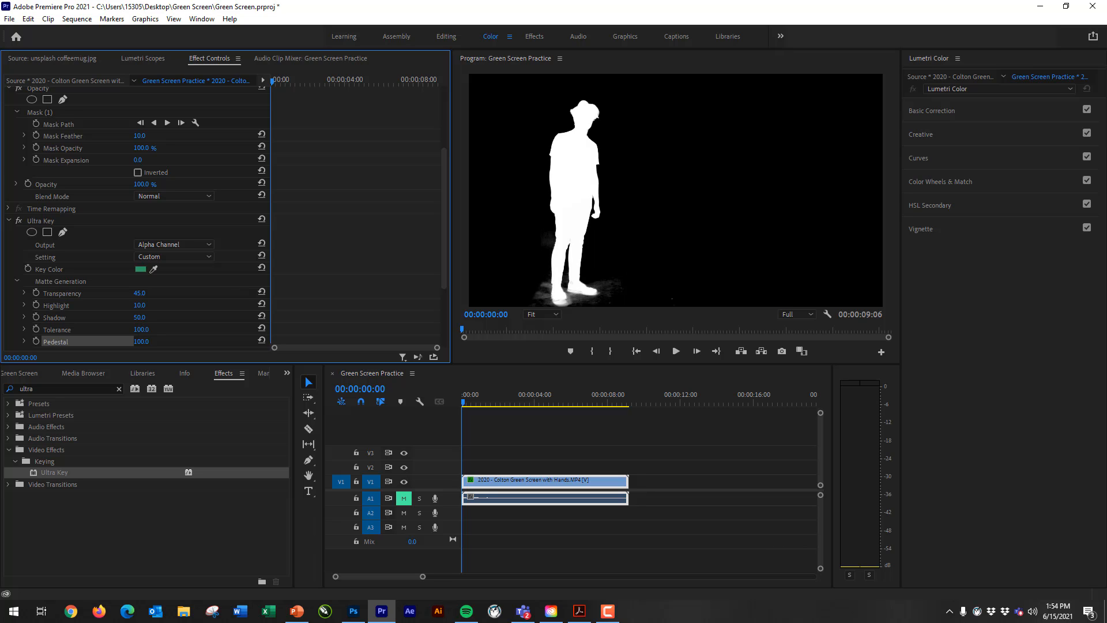
pyautogui.moveTo(141, 330); pyautogui.dragTo(173, 329)
pyautogui.moveTo(139, 317)
pyautogui.mouseDown()
pyautogui.moveTo(162, 317)
pyautogui.moveTo(122, 317)
pyautogui.moveTo(139, 318)
pyautogui.mouseUp()
pyautogui.moveTo(142, 310)
pyautogui.mouseDown()
pyautogui.moveTo(171, 293)
pyautogui.moveTo(139, 293)
pyautogui.mouseUp()
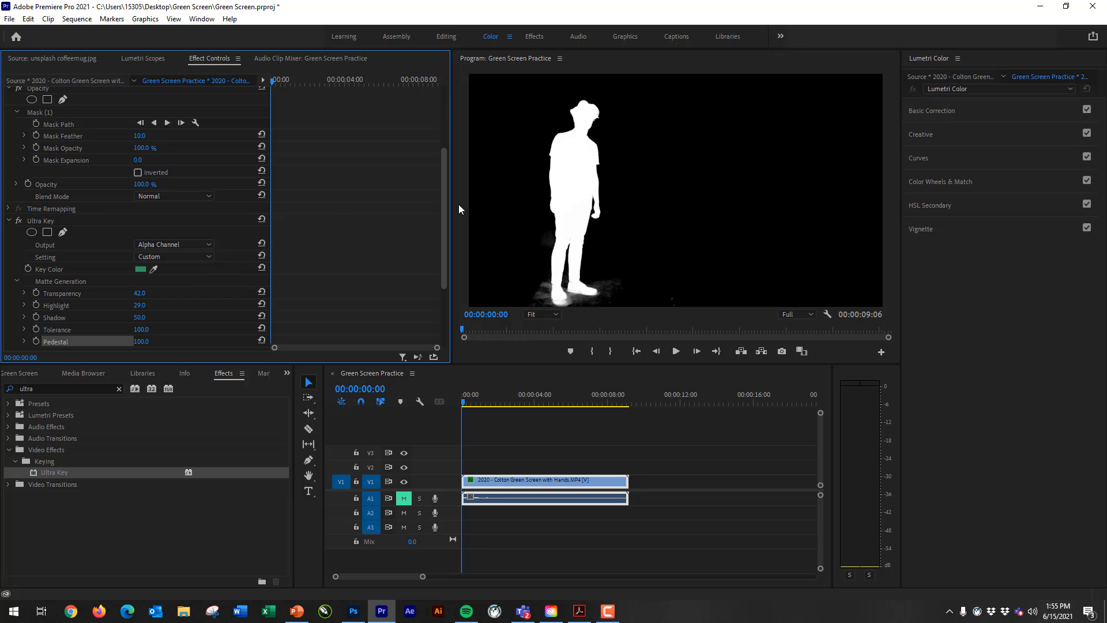
pyautogui.scroll(-2, 227, 278)
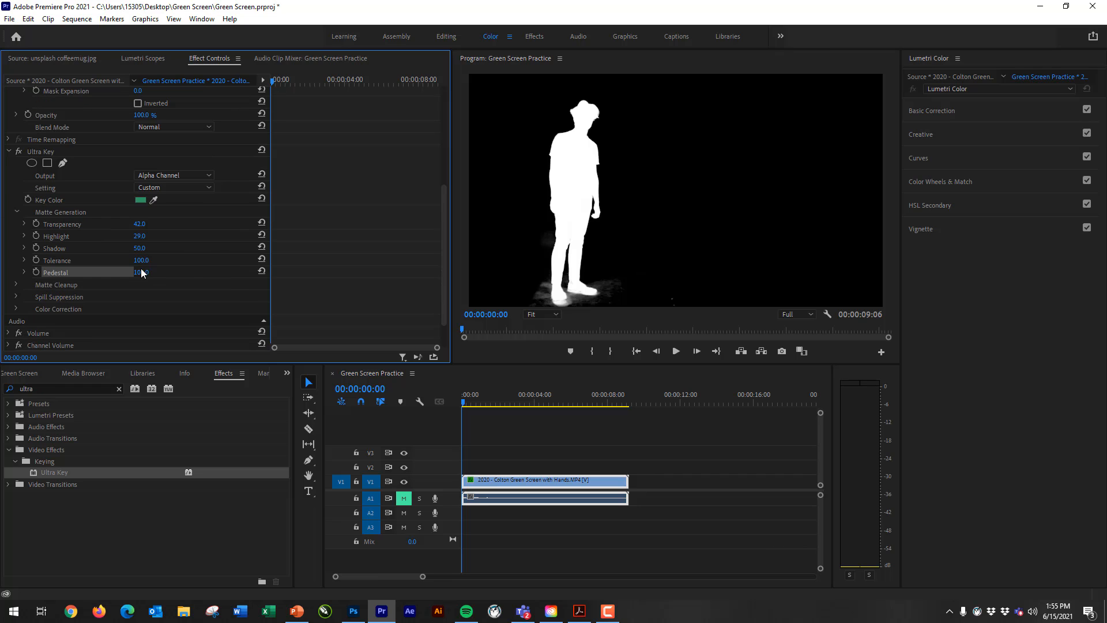
pyautogui.click(16, 285)
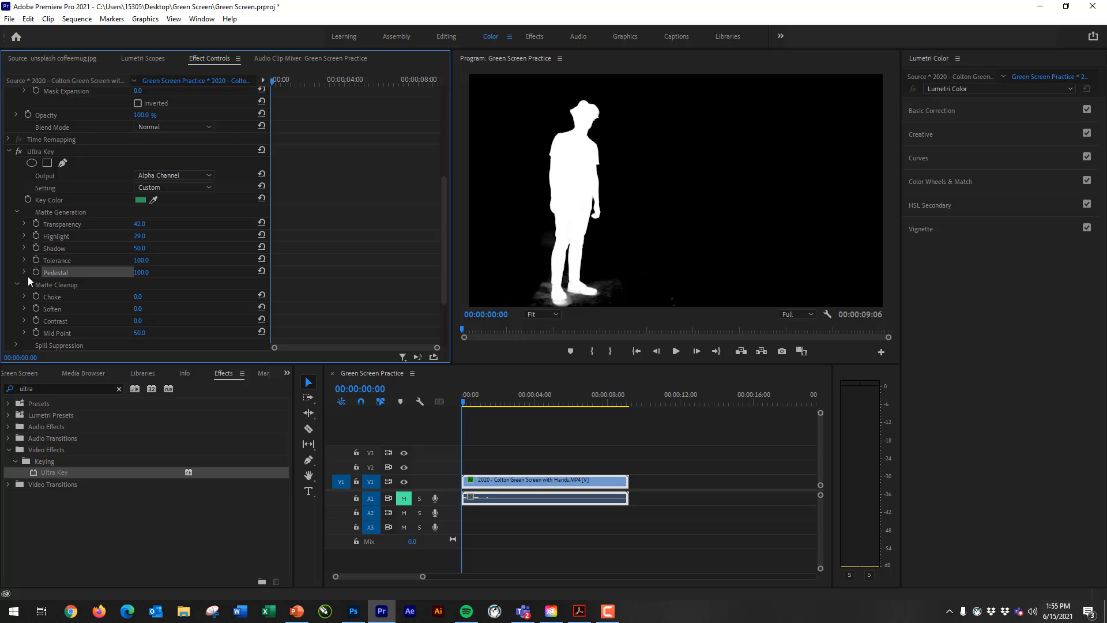
pyautogui.click(17, 285)
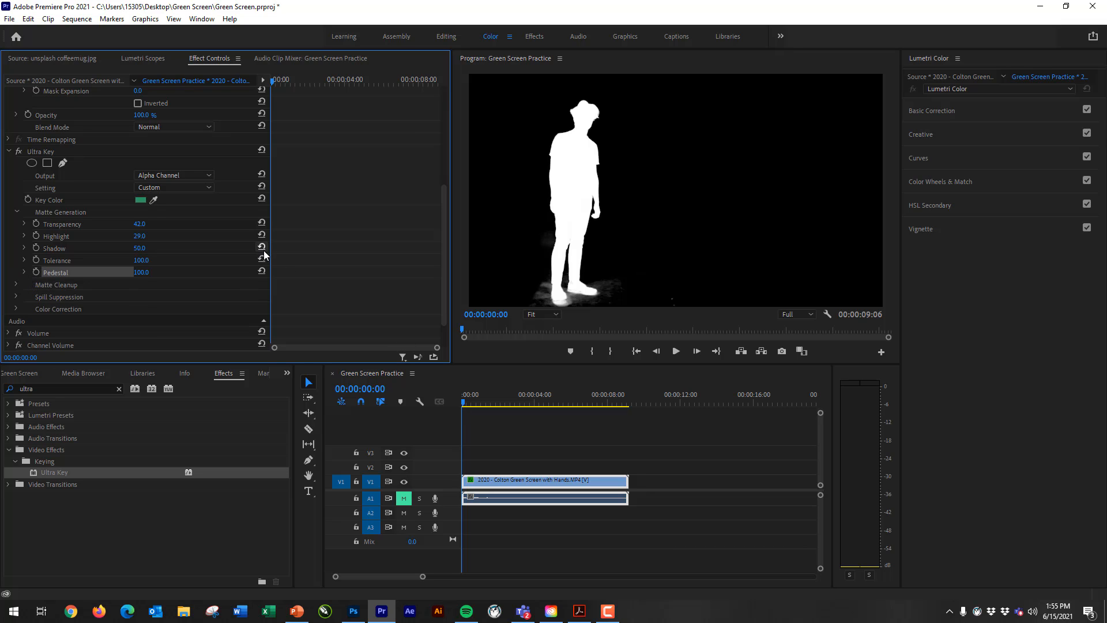
# Set the Ultra Key output to Composite and preview the keyed clip up to about 00:00:03:03
pyautogui.scroll(1, 264, 253)
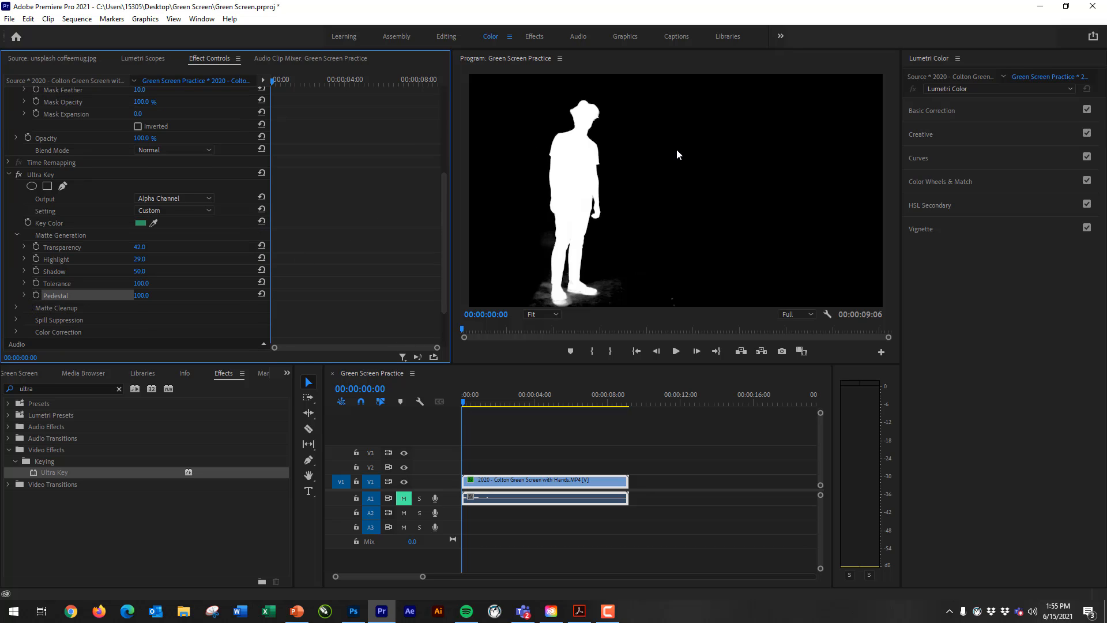
pyautogui.click(155, 197)
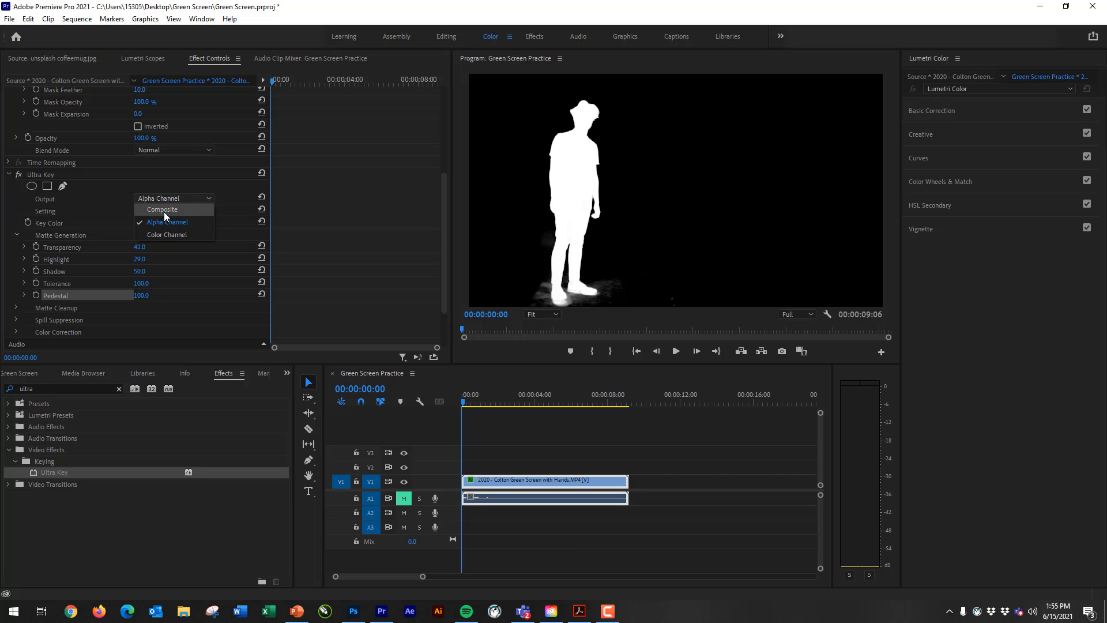
pyautogui.click(164, 211)
pyautogui.click(491, 393)
pyautogui.press('space')
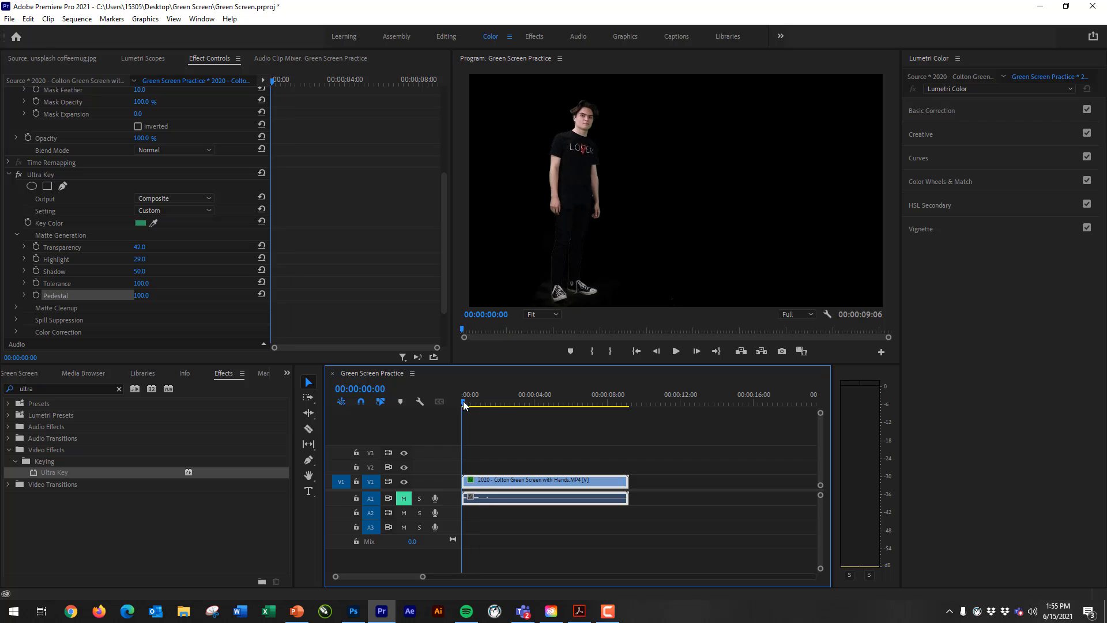
pyautogui.moveTo(530, 403)
pyautogui.mouseDown()
pyautogui.moveTo(565, 404)
pyautogui.moveTo(464, 414)
pyautogui.moveTo(521, 414)
pyautogui.mouseUp()
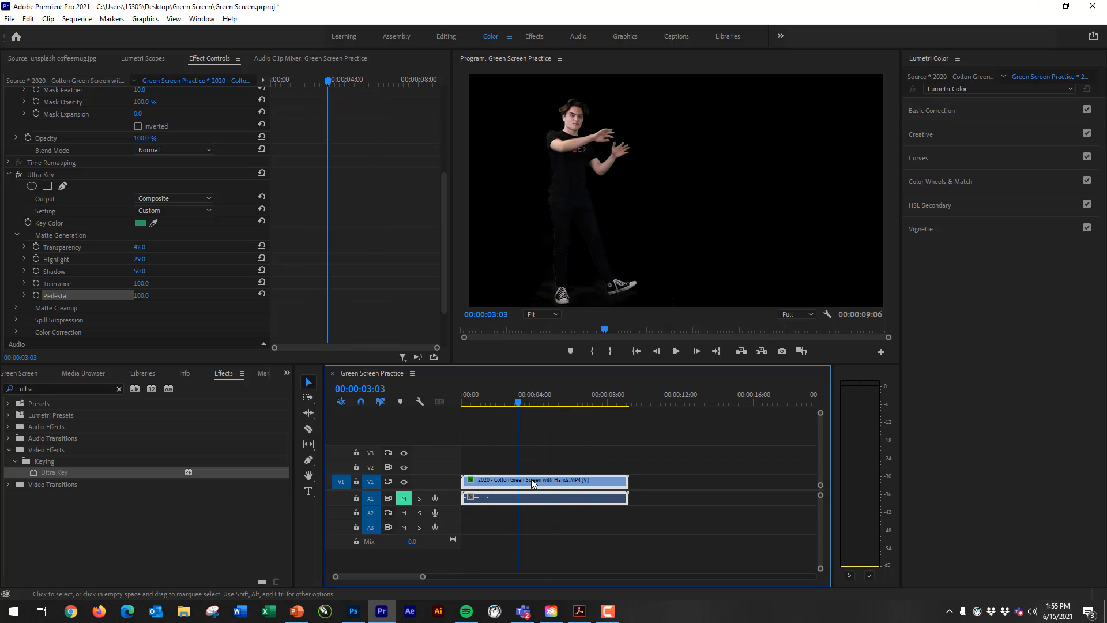
# Move the green screen clip up to V2 and create a bright red color matte named "Red"
pyautogui.moveTo(532, 479); pyautogui.dragTo(532, 465)
pyautogui.click(30, 373)
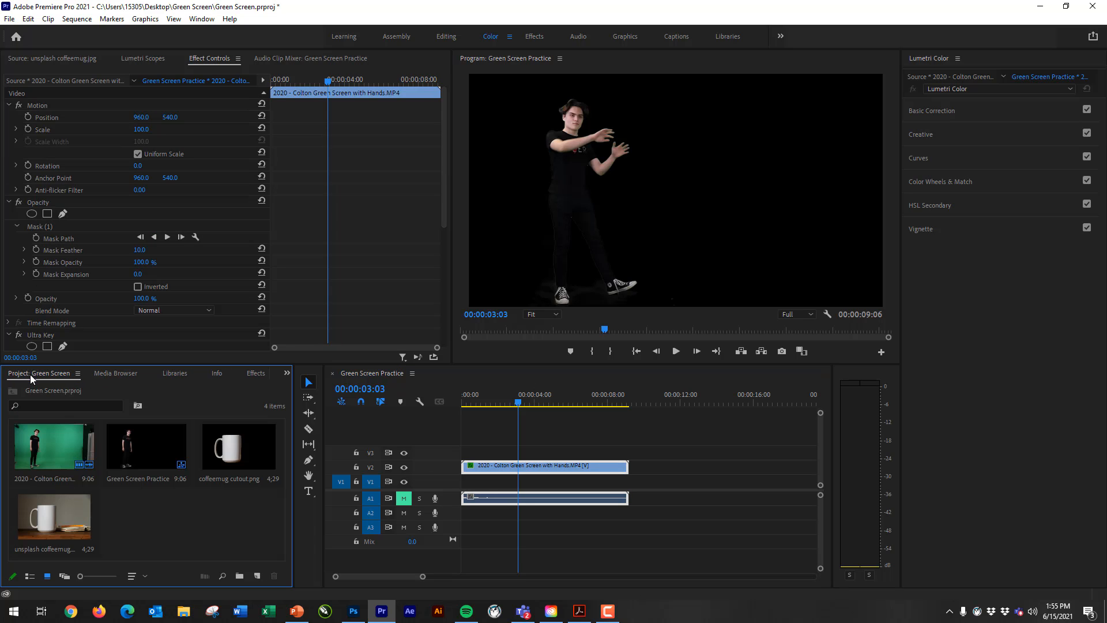
pyautogui.click(257, 576)
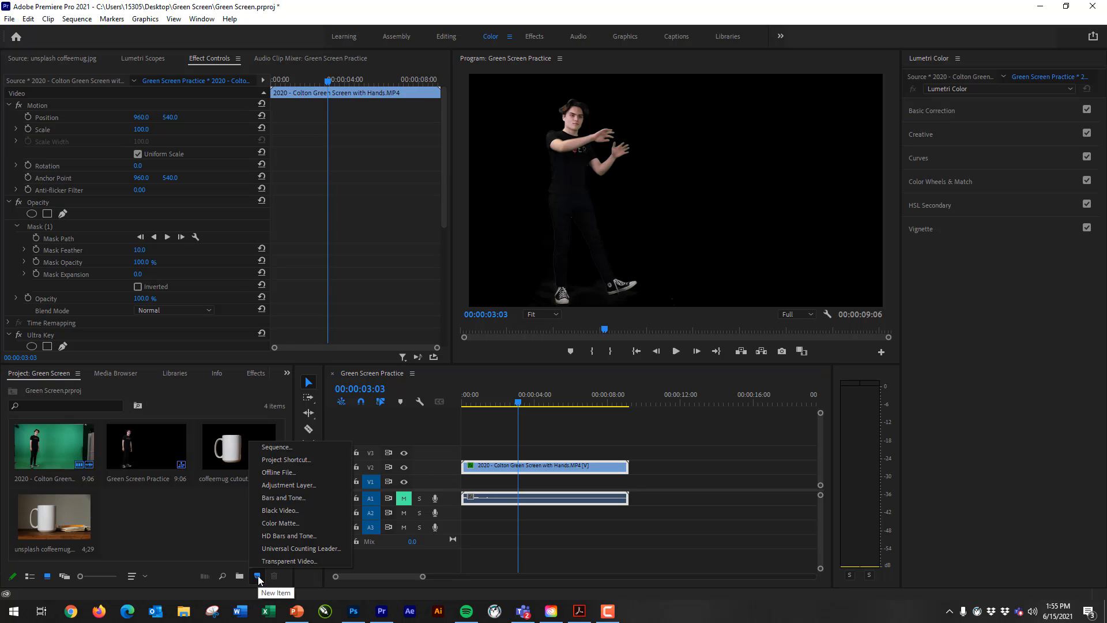
pyautogui.click(289, 522)
pyautogui.click(584, 347)
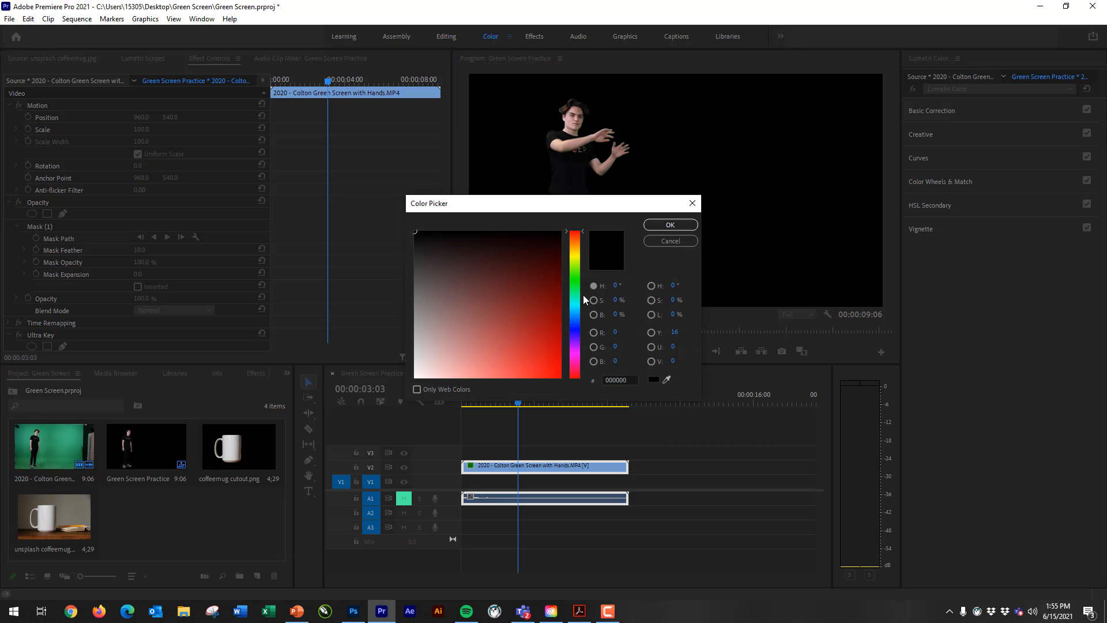
pyautogui.moveTo(544, 367); pyautogui.dragTo(563, 380)
pyautogui.click(669, 224)
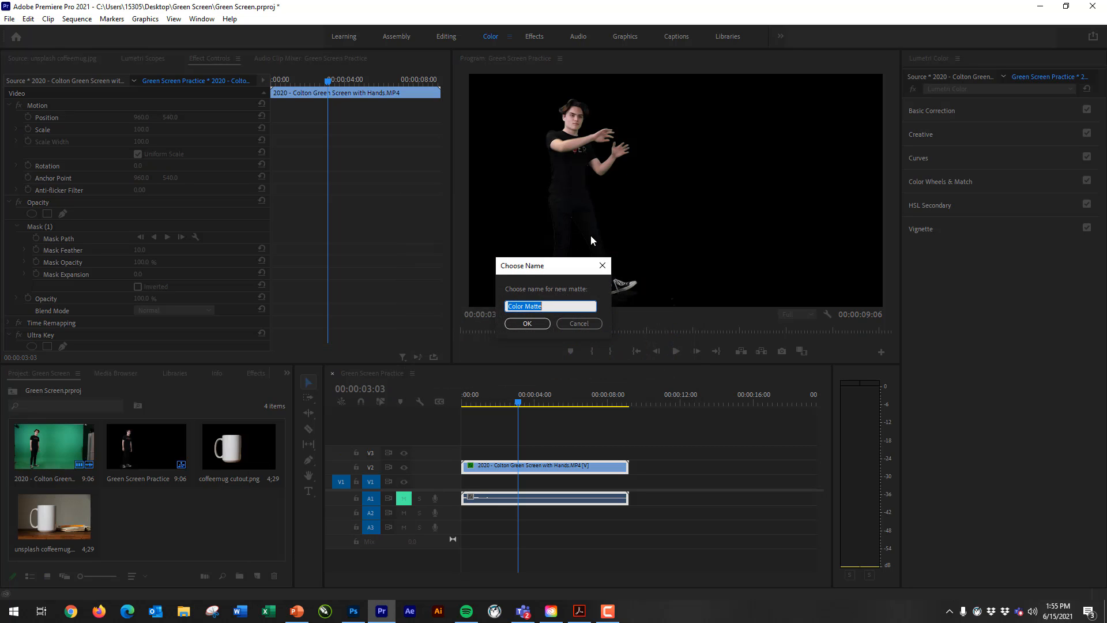
pyautogui.write('Red')
pyautogui.click(529, 323)
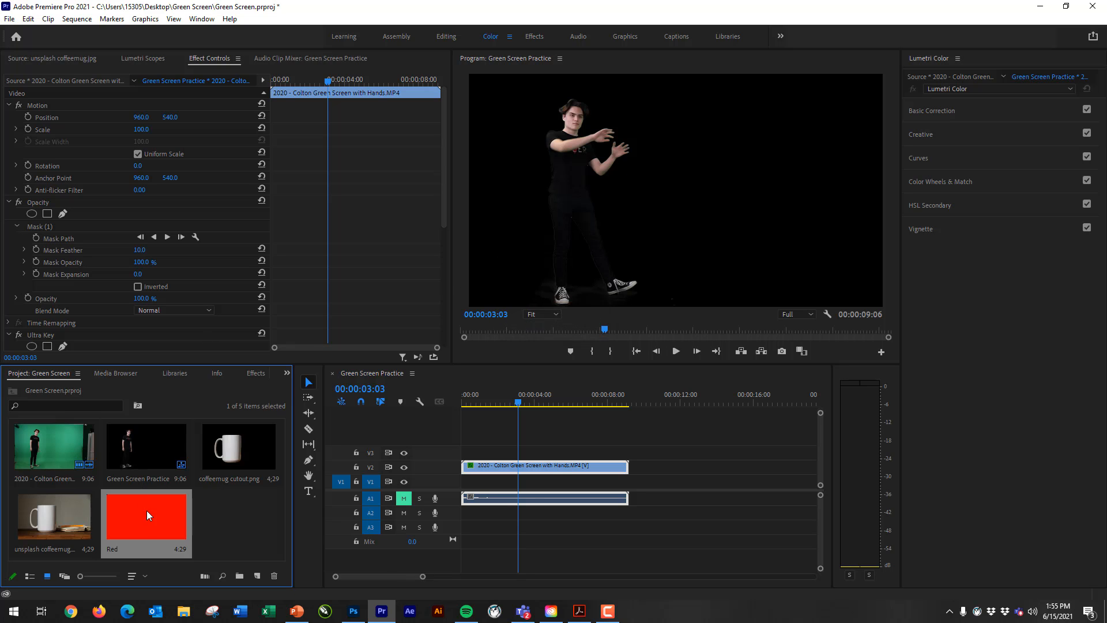
# Test the key by playing the clip over the Red matte on V1, and delete the matte from the timeline
pyautogui.moveTo(147, 510); pyautogui.dragTo(632, 478)
pyautogui.moveTo(547, 403); pyautogui.dragTo(466, 413)
pyautogui.press('space')
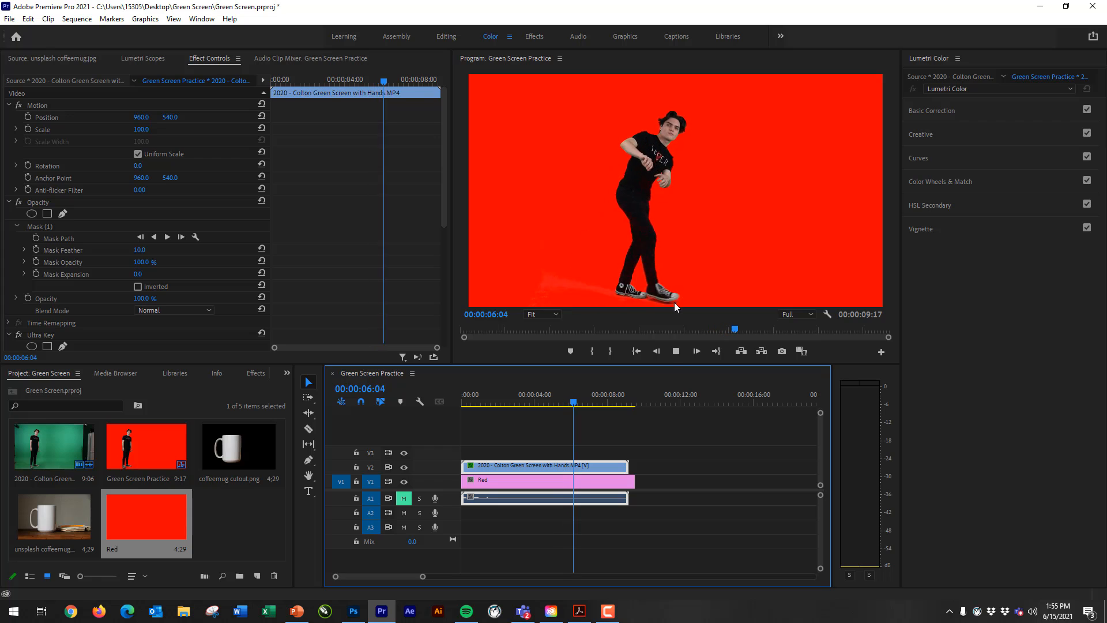
pyautogui.press('space')
pyautogui.click(534, 480)
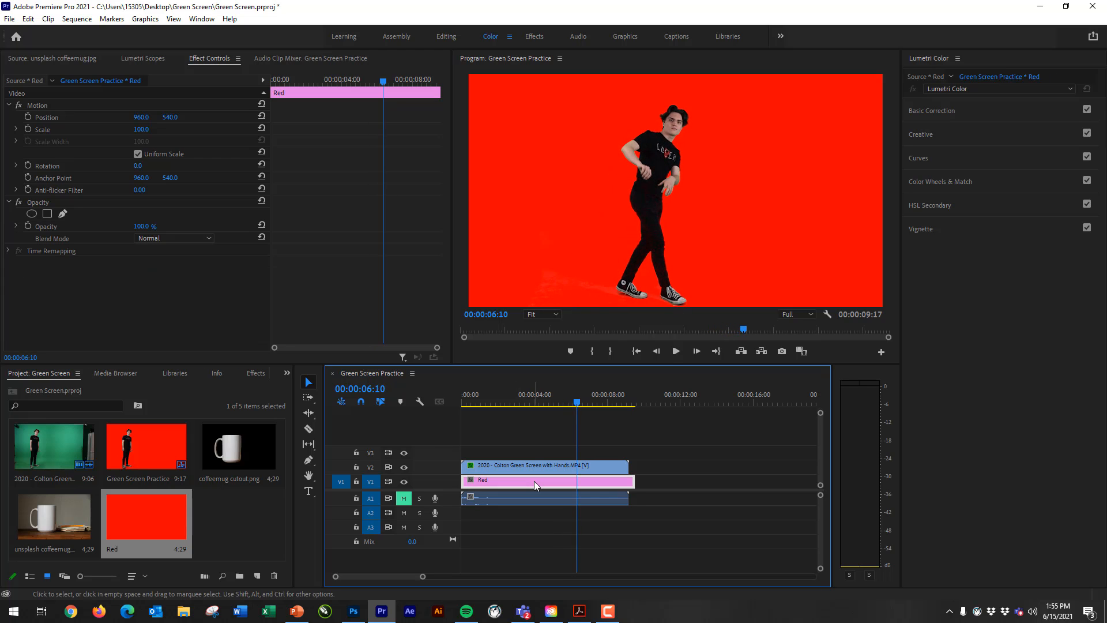
pyautogui.press('Delete')
# Move the green screen clip up to V3 and lay unsplash coffeemug.jpg on V1 for the clip's full length
pyautogui.moveTo(516, 468); pyautogui.dragTo(515, 455)
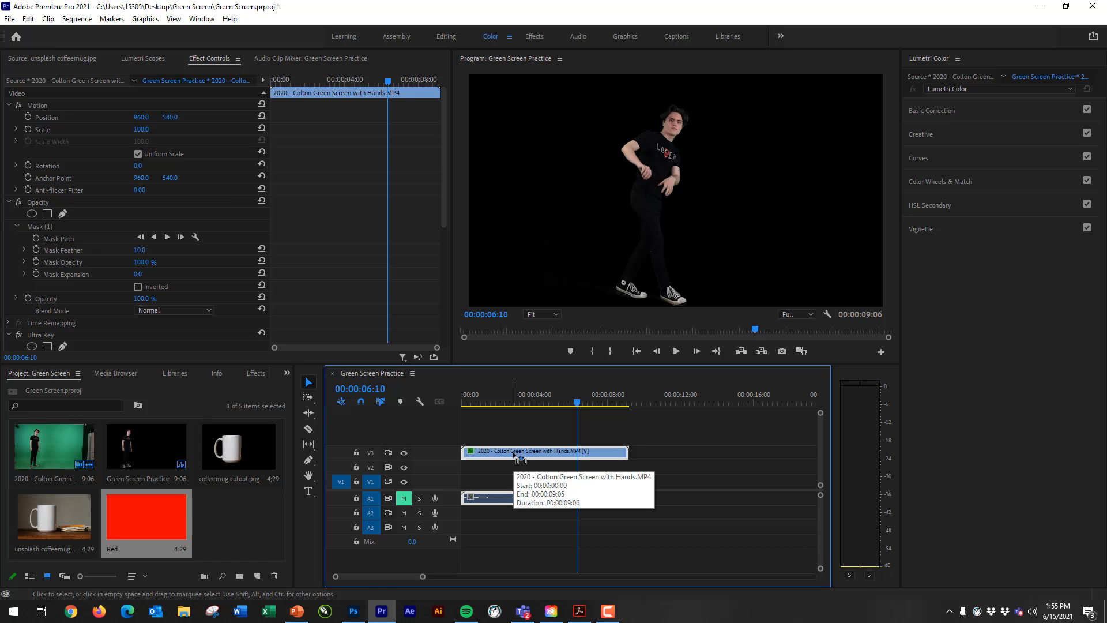
pyautogui.click(47, 526)
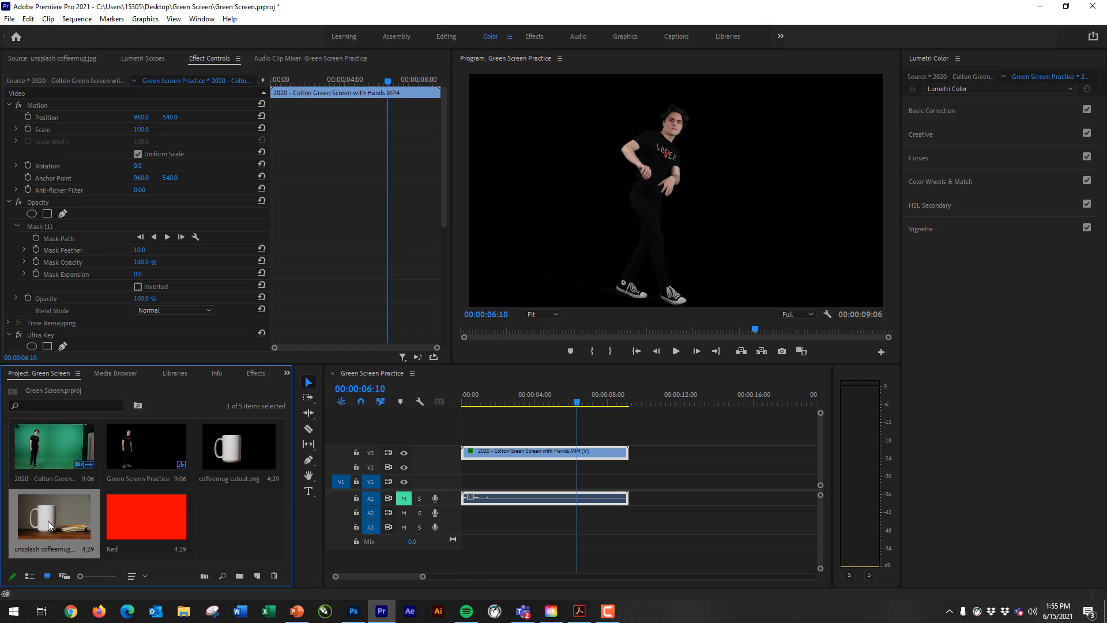
pyautogui.doubleClick(47, 521)
pyautogui.moveTo(47, 521); pyautogui.dragTo(456, 485)
pyautogui.moveTo(551, 482)
pyautogui.mouseDown()
pyautogui.moveTo(645, 480)
pyautogui.moveTo(556, 483)
pyautogui.mouseUp()
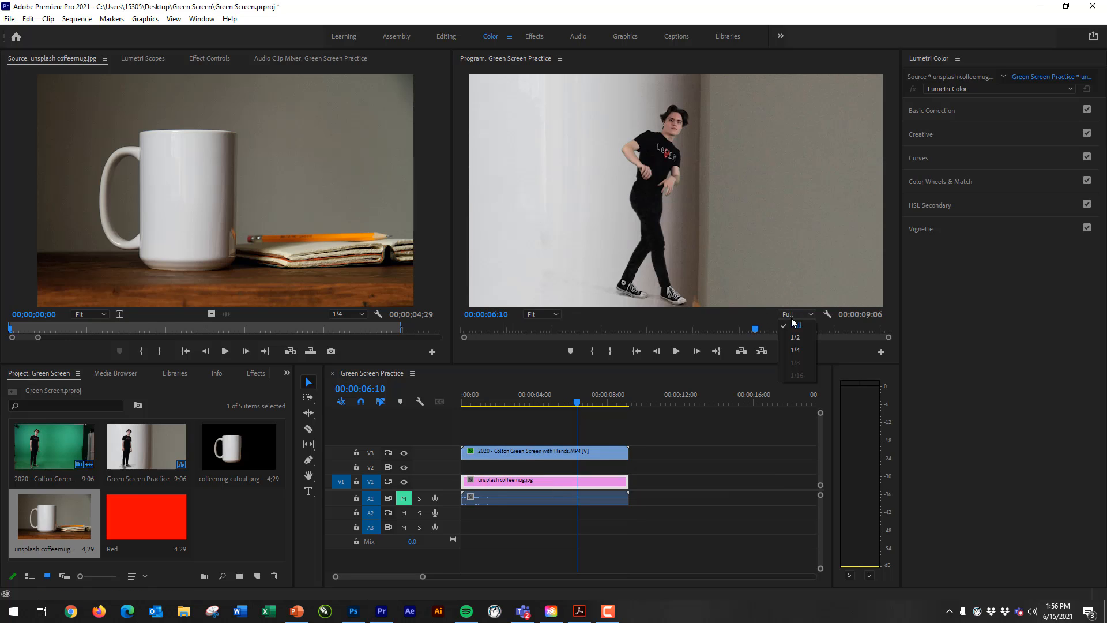
# Try shrinking the unsplash coffeemug.jpg background on V1, ending at a Scale of 30
pyautogui.click(209, 58)
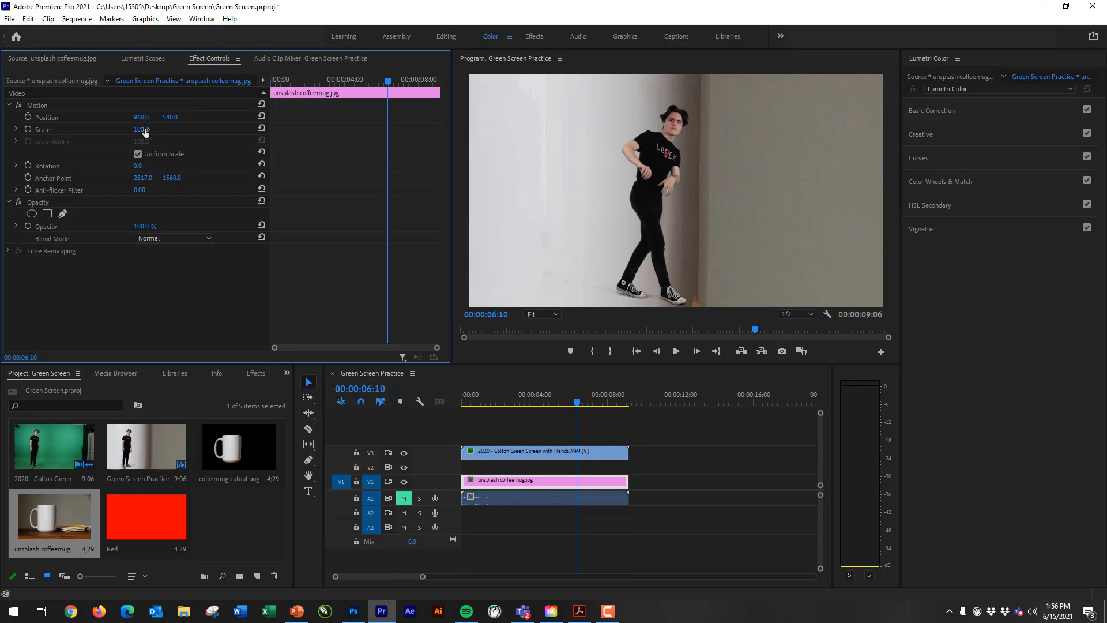
pyautogui.moveTo(144, 129)
pyautogui.mouseDown()
pyautogui.moveTo(115, 129)
pyautogui.moveTo(146, 129)
pyautogui.mouseUp()
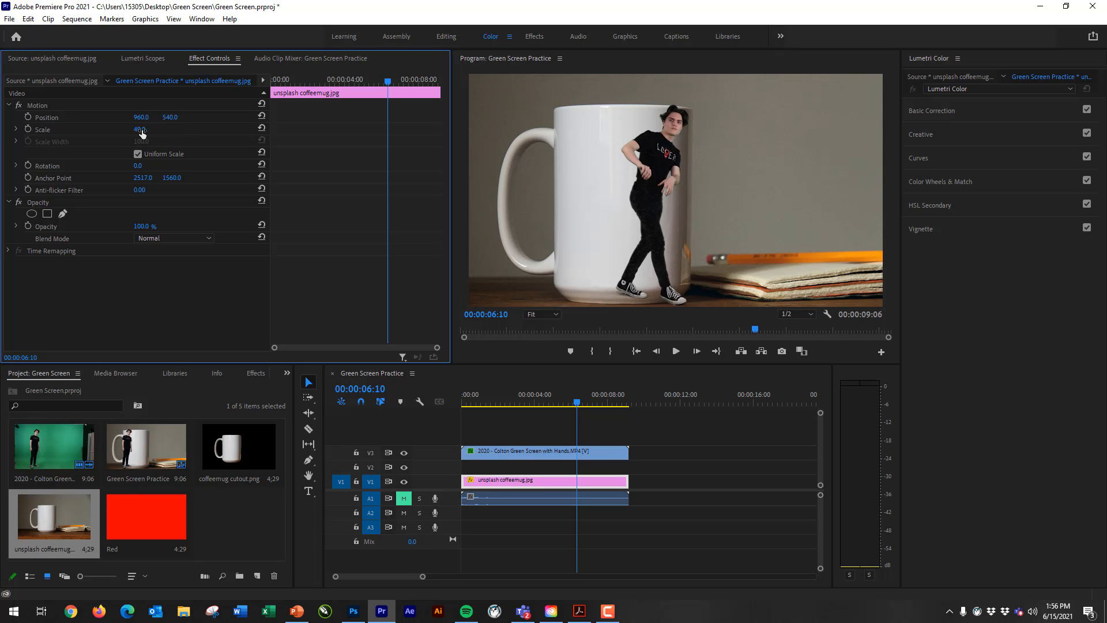
pyautogui.click(141, 130)
pyautogui.write('40')
pyautogui.press('Return')
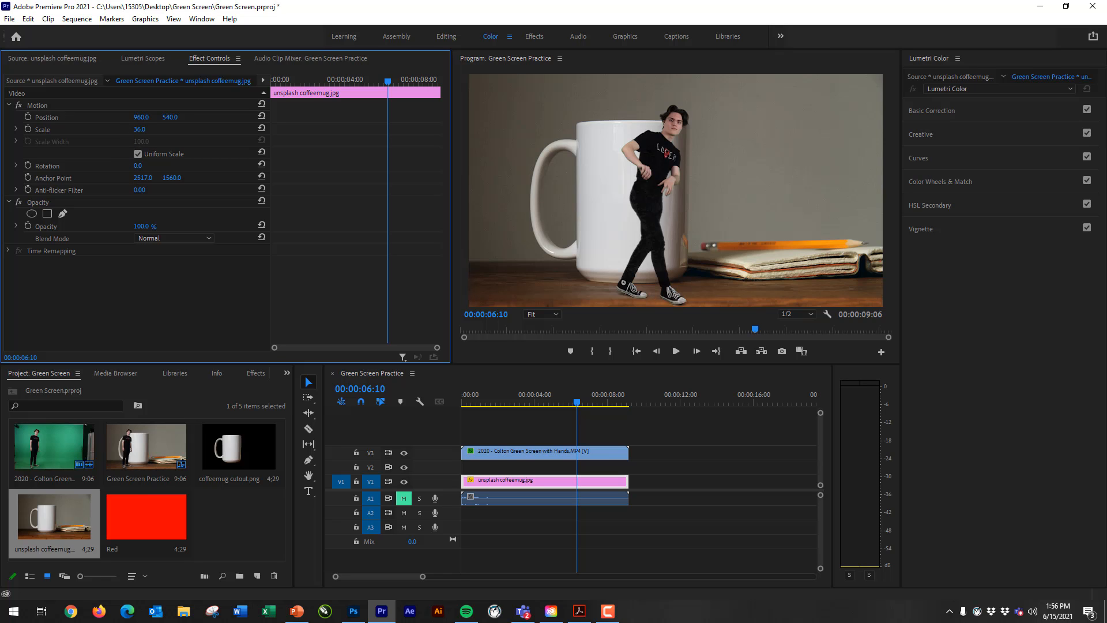
pyautogui.moveTo(144, 130); pyautogui.dragTo(151, 132)
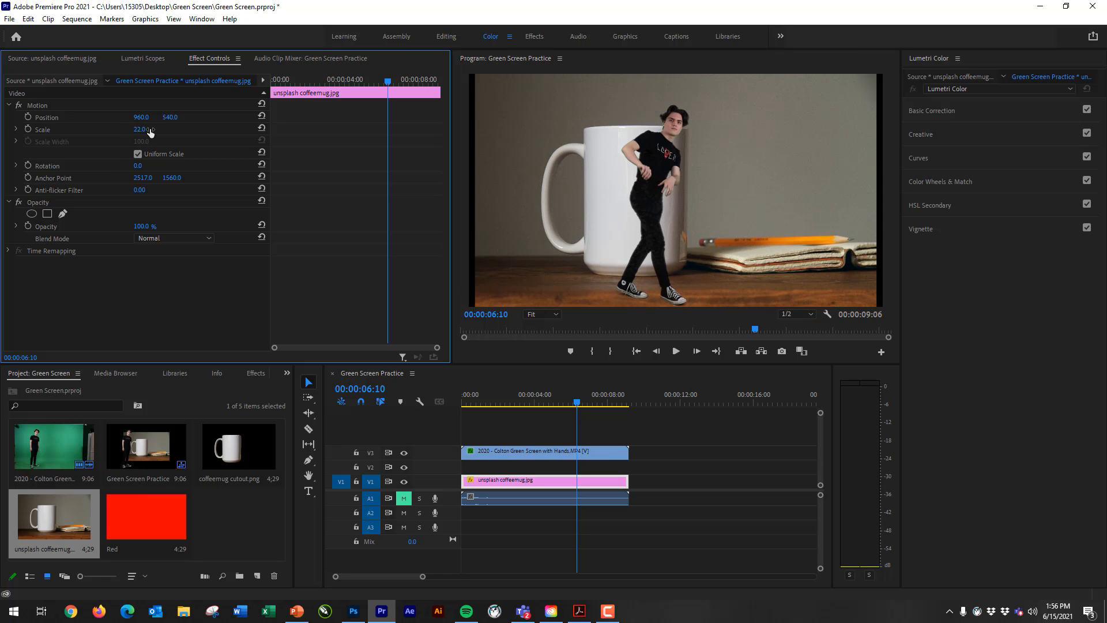
pyautogui.click(141, 130)
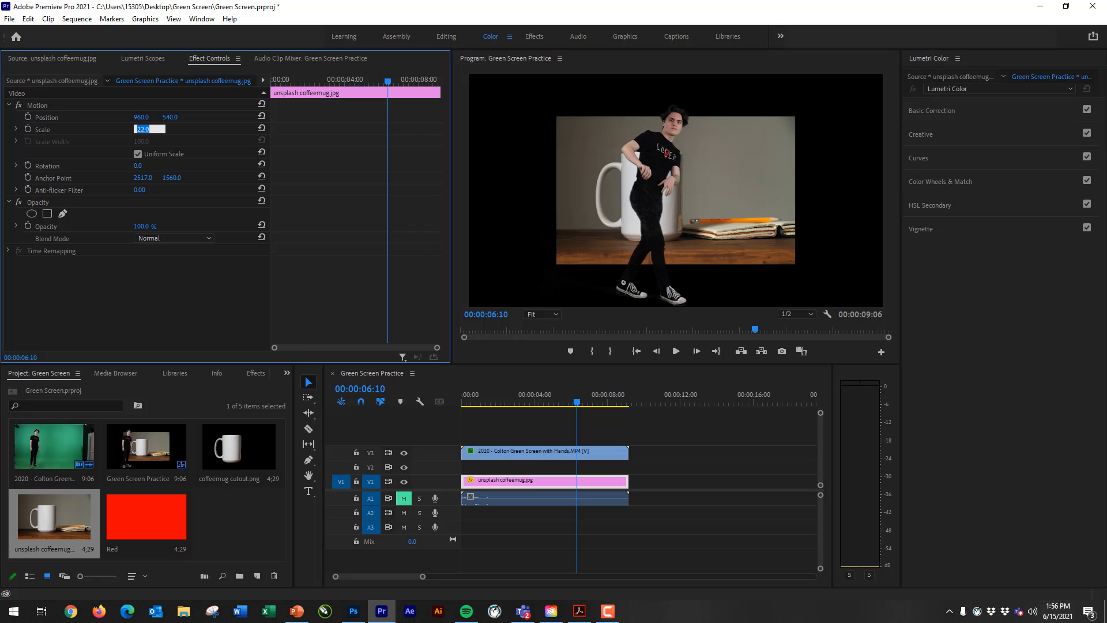
pyautogui.write('30')
pyautogui.press('Return')
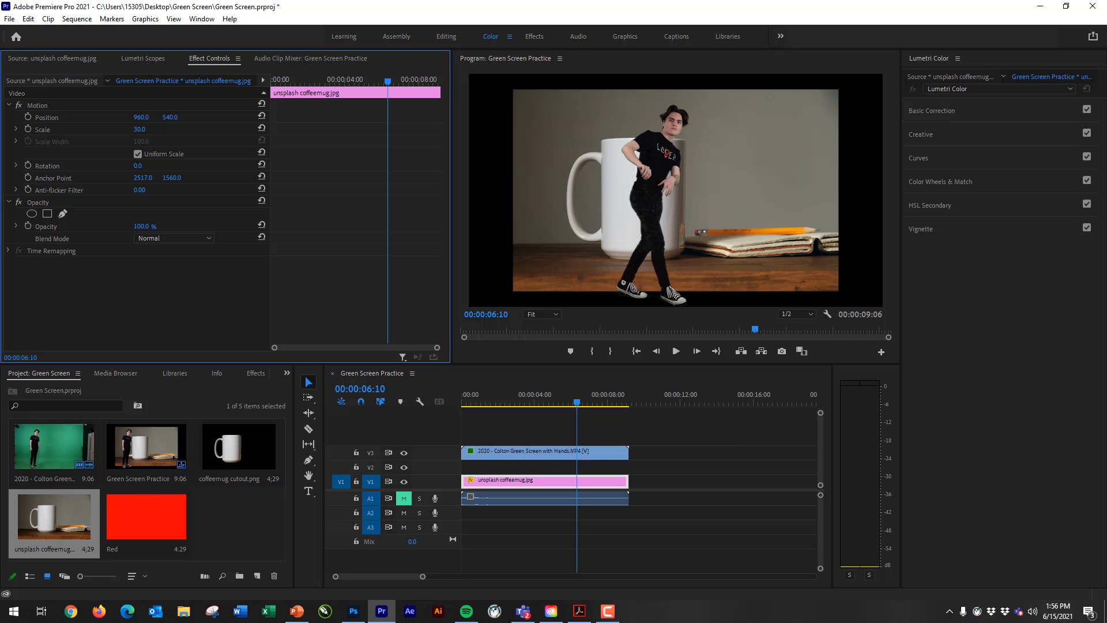
# Enlarge the coffee mug background until it fills the frame, trying a Scale of 35 and settling on 38
pyautogui.click(154, 128)
pyautogui.write('35')
pyautogui.press('Return')
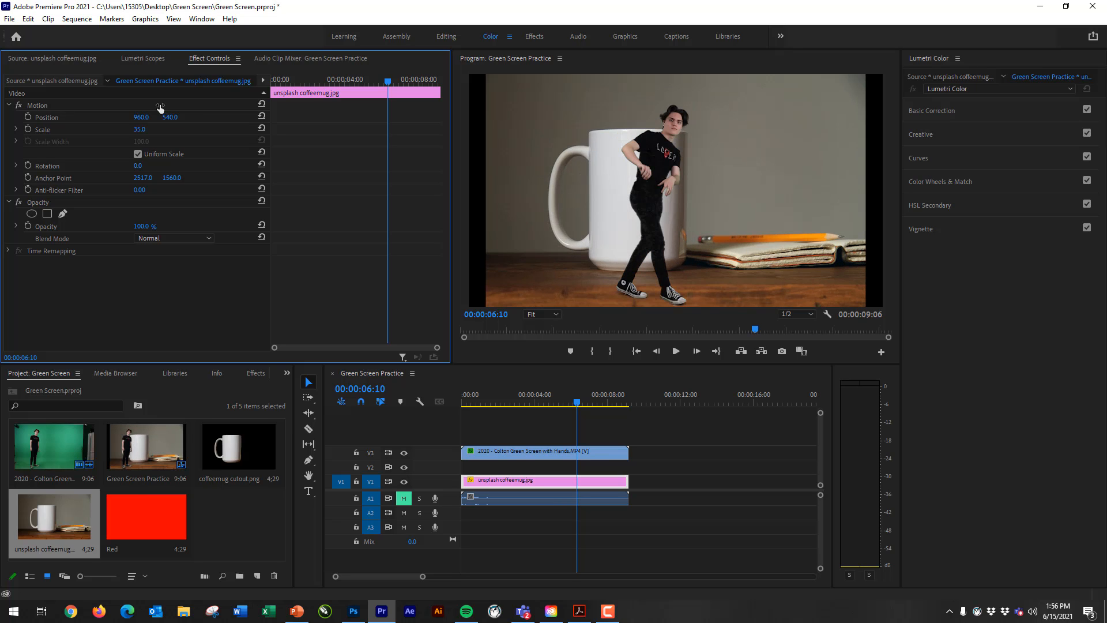
pyautogui.click(141, 129)
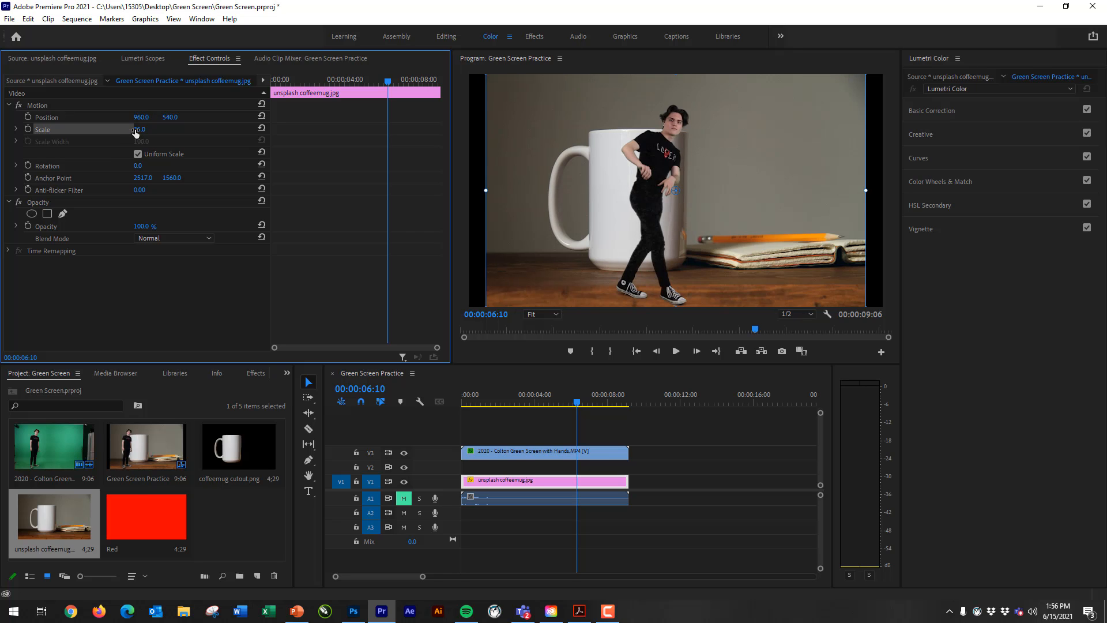
pyautogui.write('38')
pyautogui.press('Return')
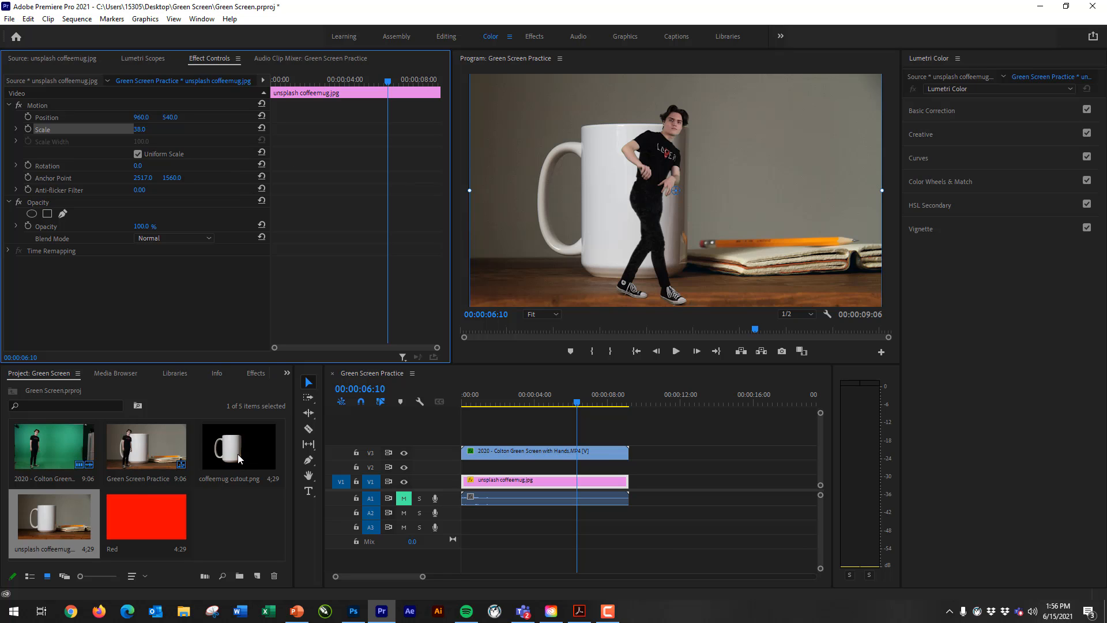
# Move the playhead to 00:00:02:12 and open coffeemug cutout.png for preview
pyautogui.moveTo(577, 403); pyautogui.dragTo(505, 396)
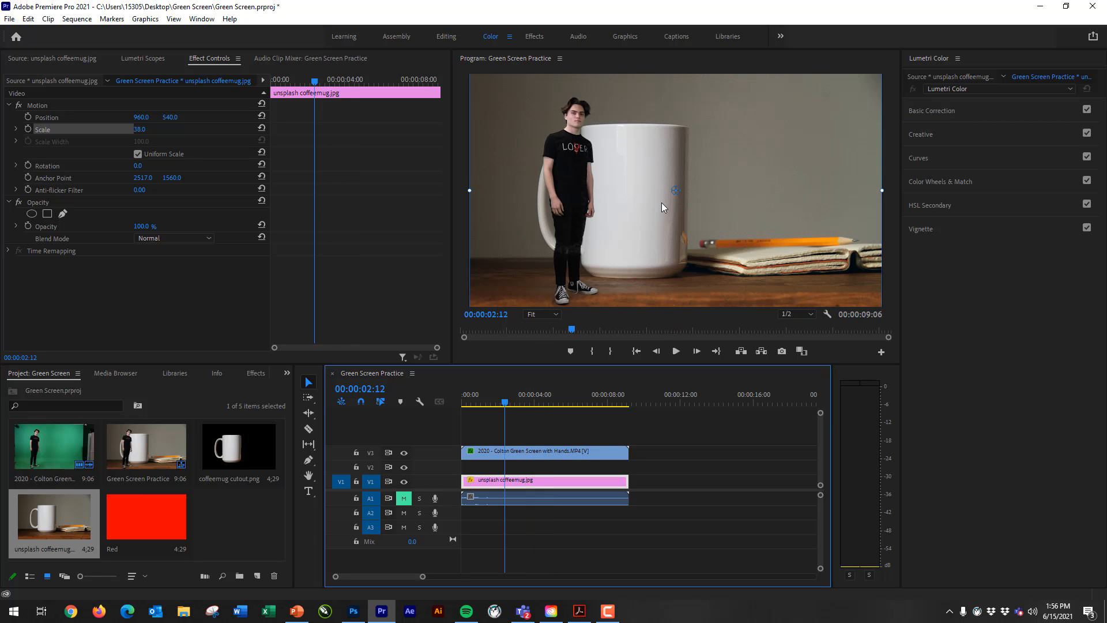
pyautogui.doubleClick(236, 438)
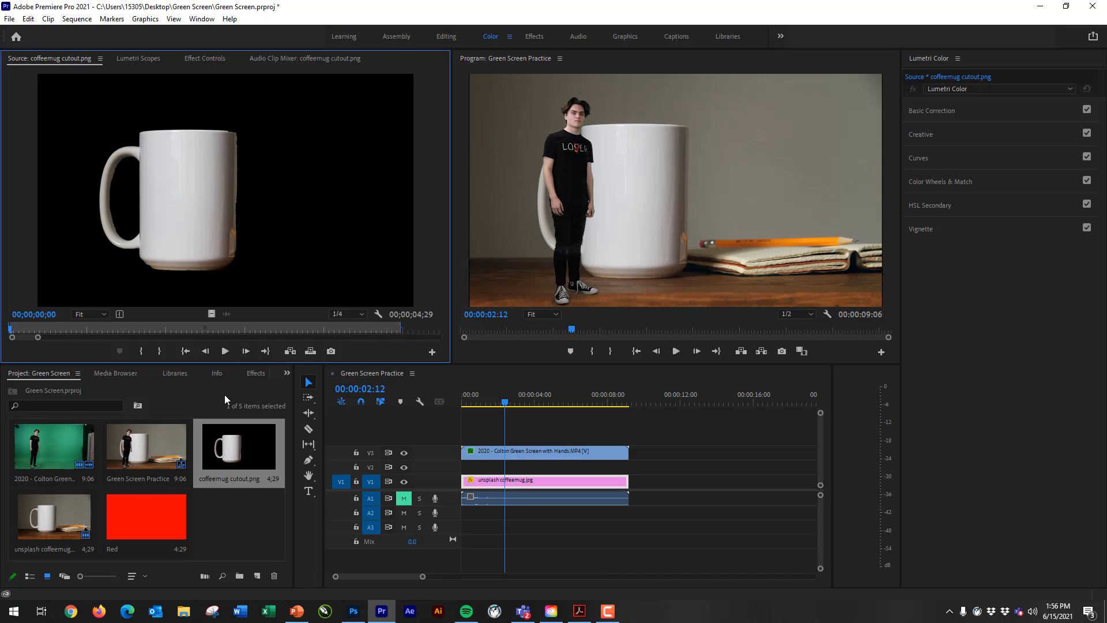
# Place coffeemug cutout.png on V2 for the background's full length and set its Scale to 38 to match the background mug
pyautogui.moveTo(240, 442); pyautogui.dragTo(629, 465)
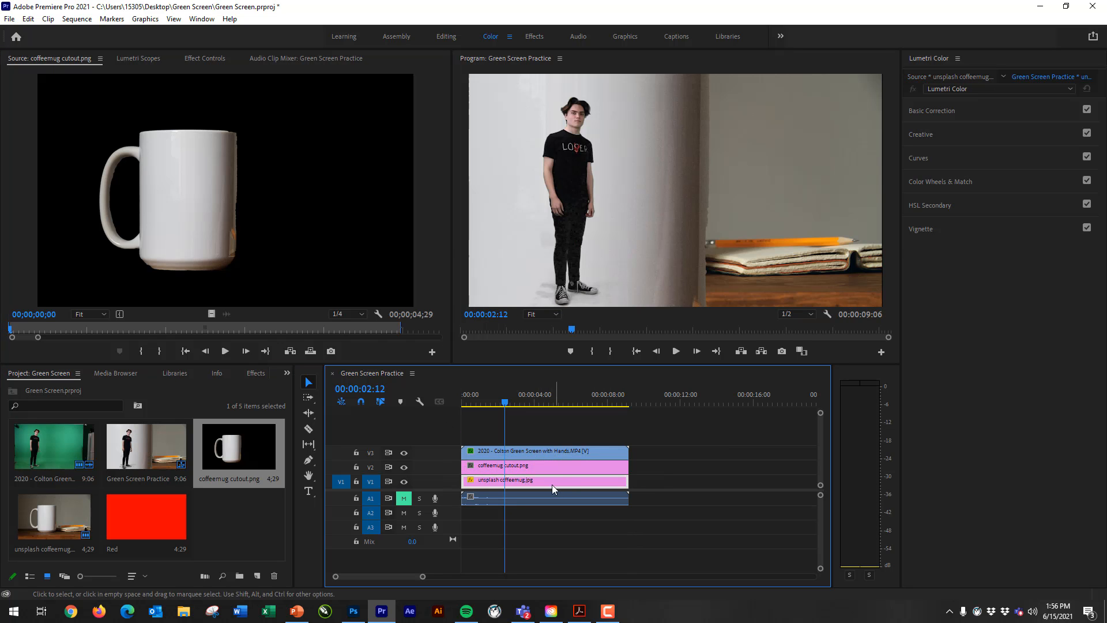
pyautogui.click(192, 58)
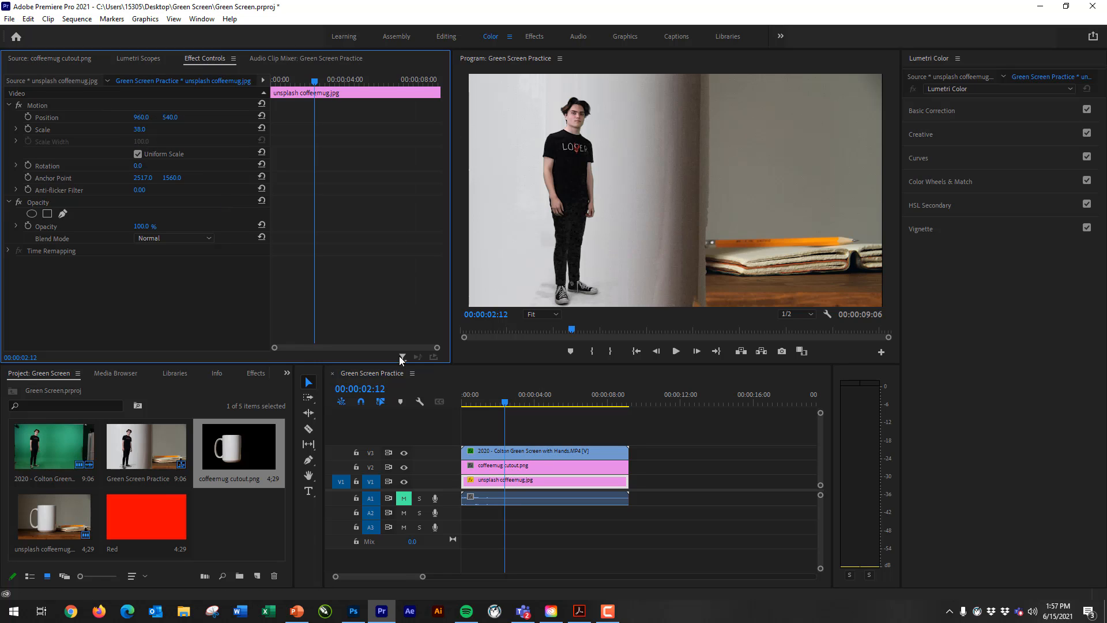
pyautogui.click(518, 471)
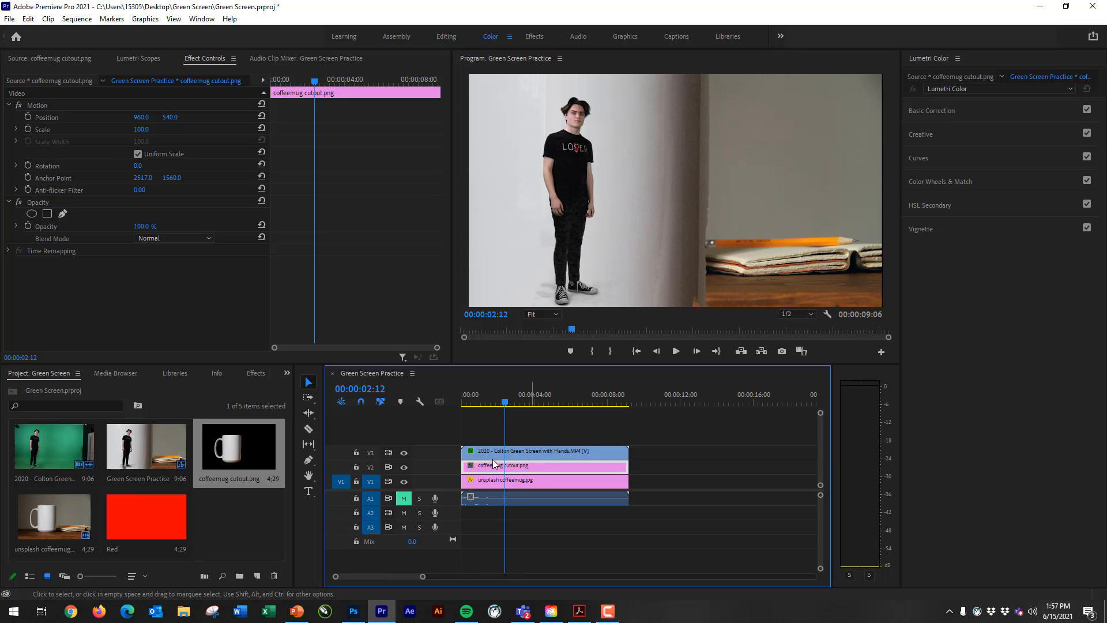
pyautogui.click(142, 129)
pyautogui.write('38')
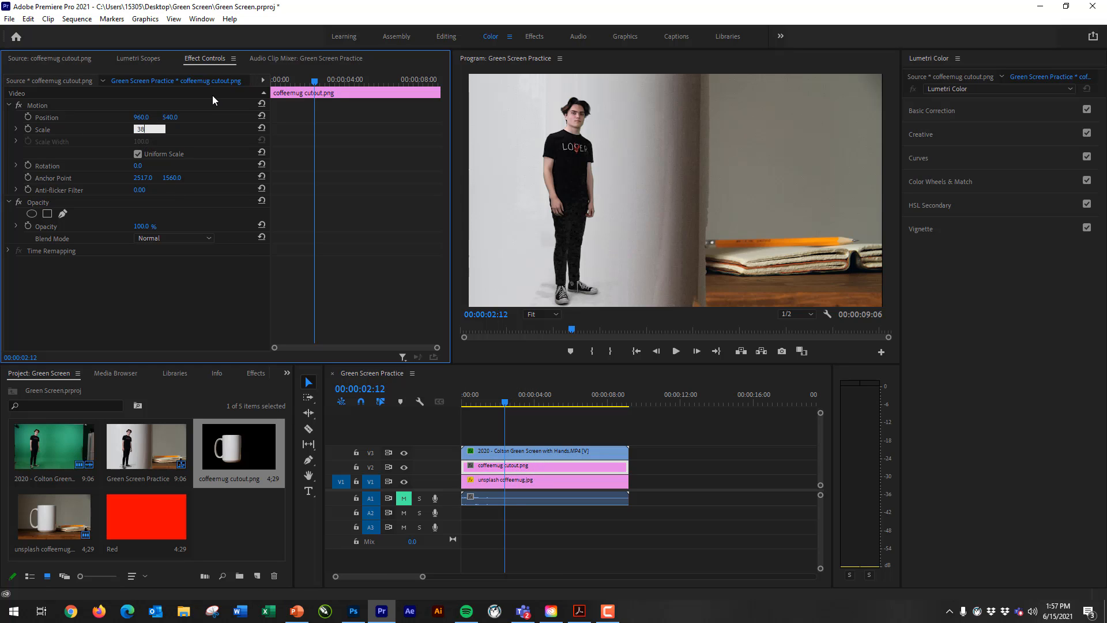
pyautogui.press('Return')
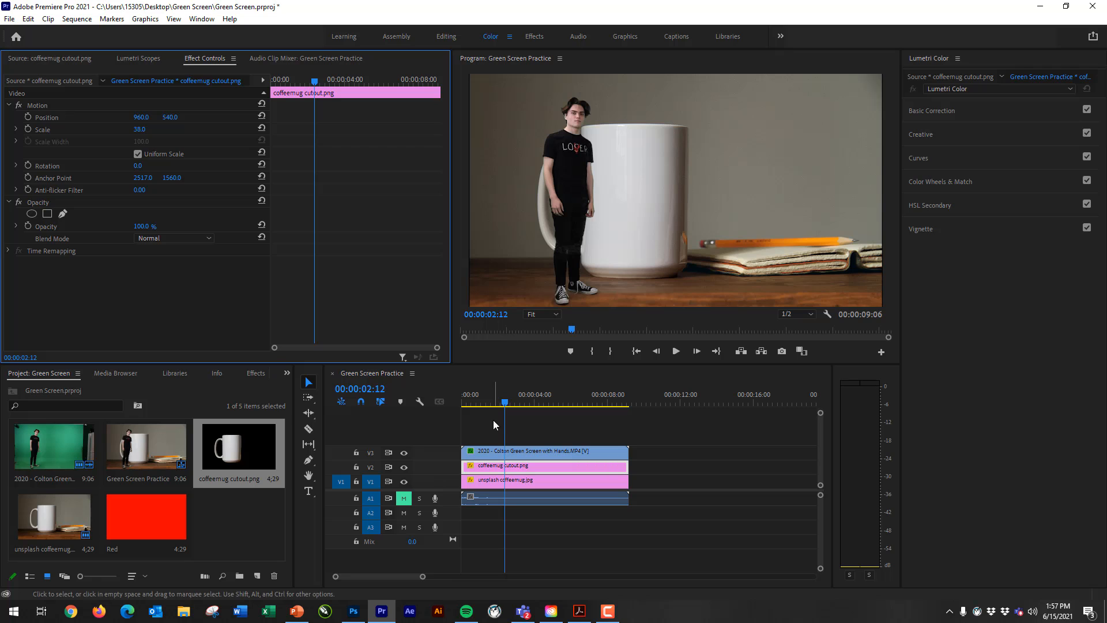
# Toggle the V1 background's visibility off and on to check the mug cutout by itself, leaving the track visible
pyautogui.click(404, 482)
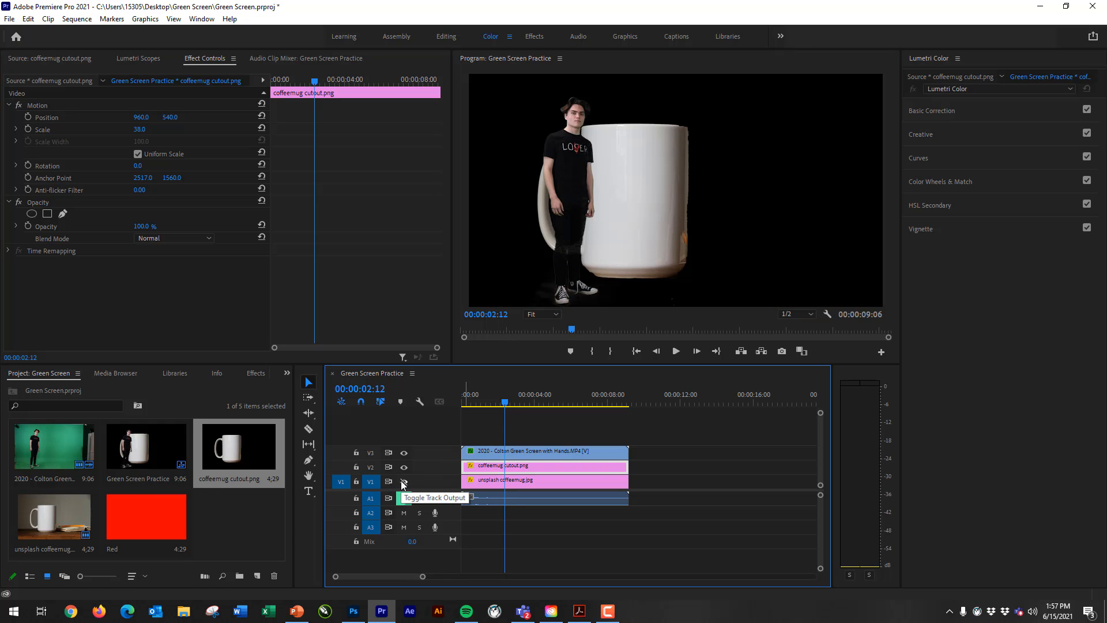
pyautogui.click(404, 482)
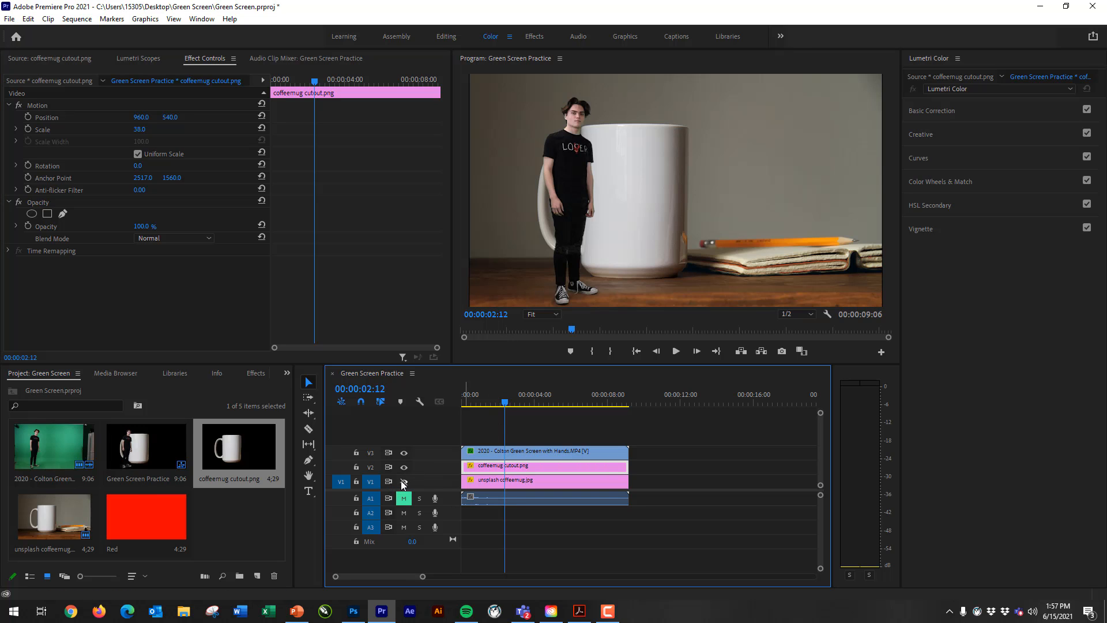
pyautogui.click(404, 482)
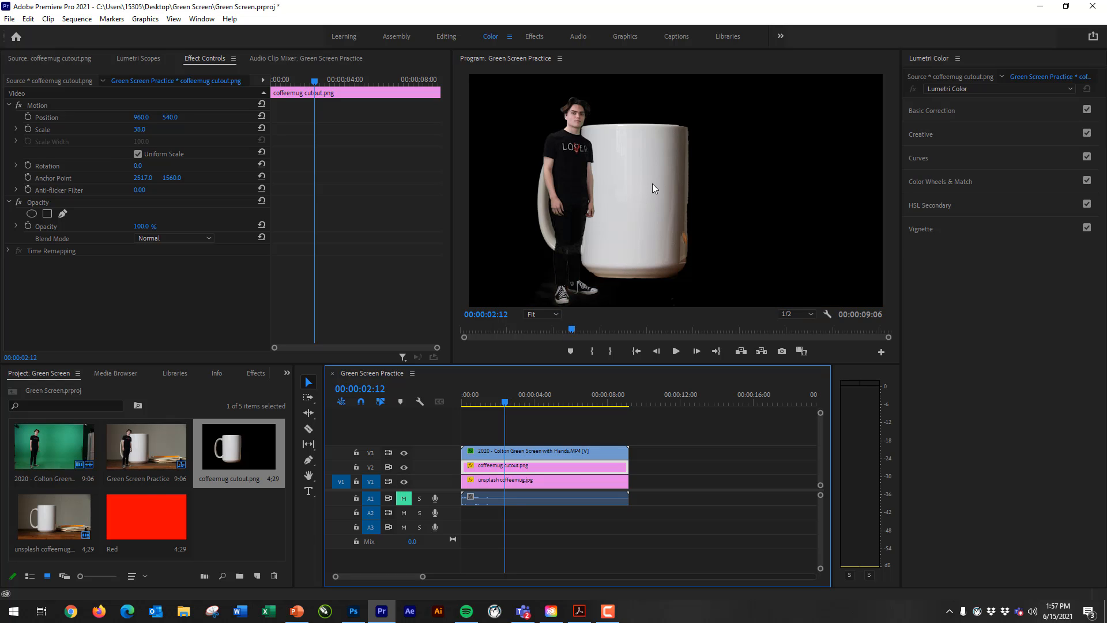
pyautogui.hotkey('ctrl', 'z')
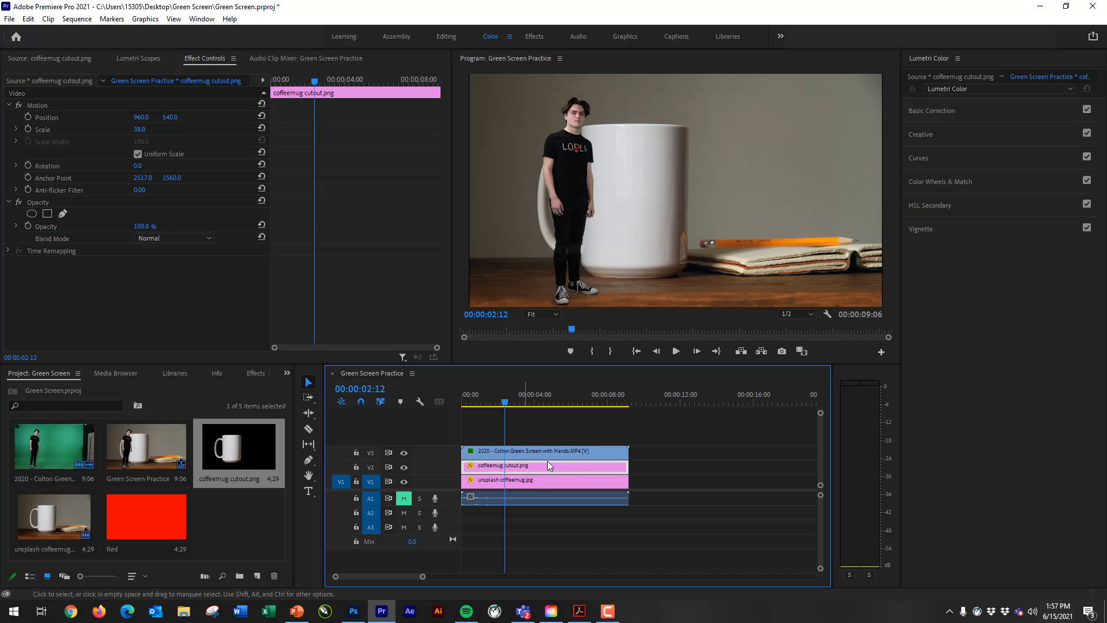
# Move coffeemug cutout.png up to V4 above the green screen clip and preview the subject passing behind the mug
pyautogui.moveTo(551, 466); pyautogui.dragTo(553, 437)
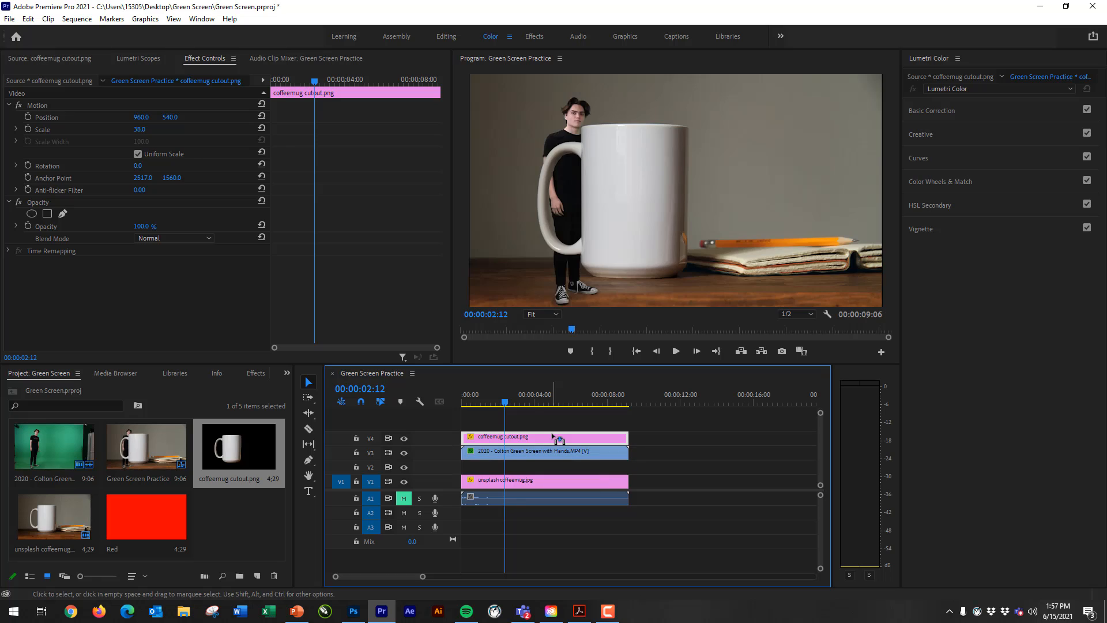
pyautogui.click(514, 452)
pyautogui.moveTo(575, 330); pyautogui.dragTo(670, 319)
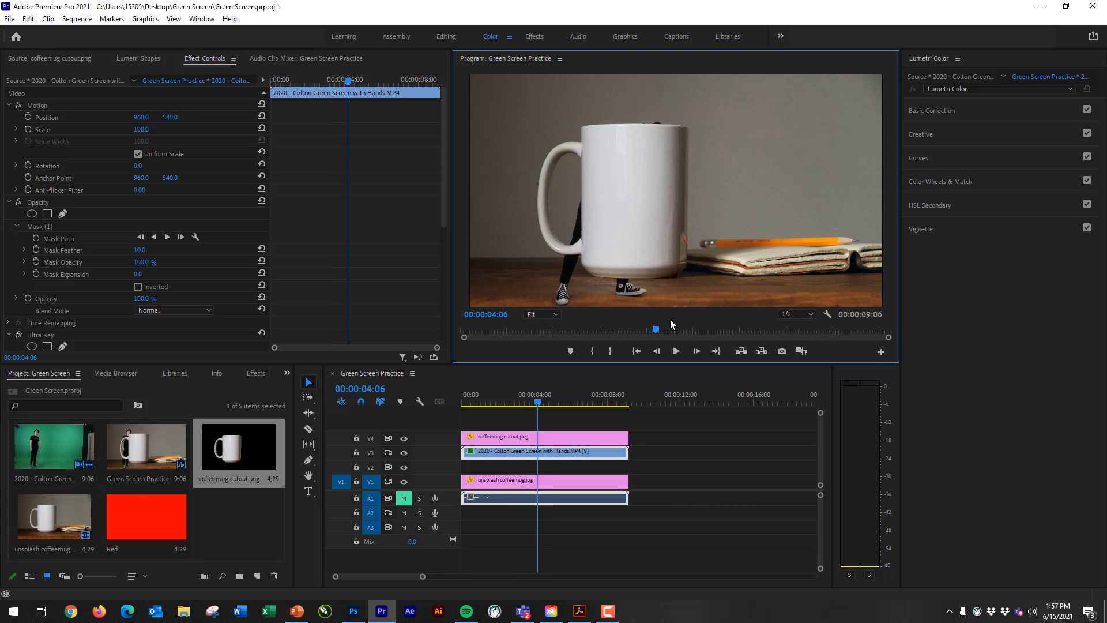
pyautogui.click(612, 325)
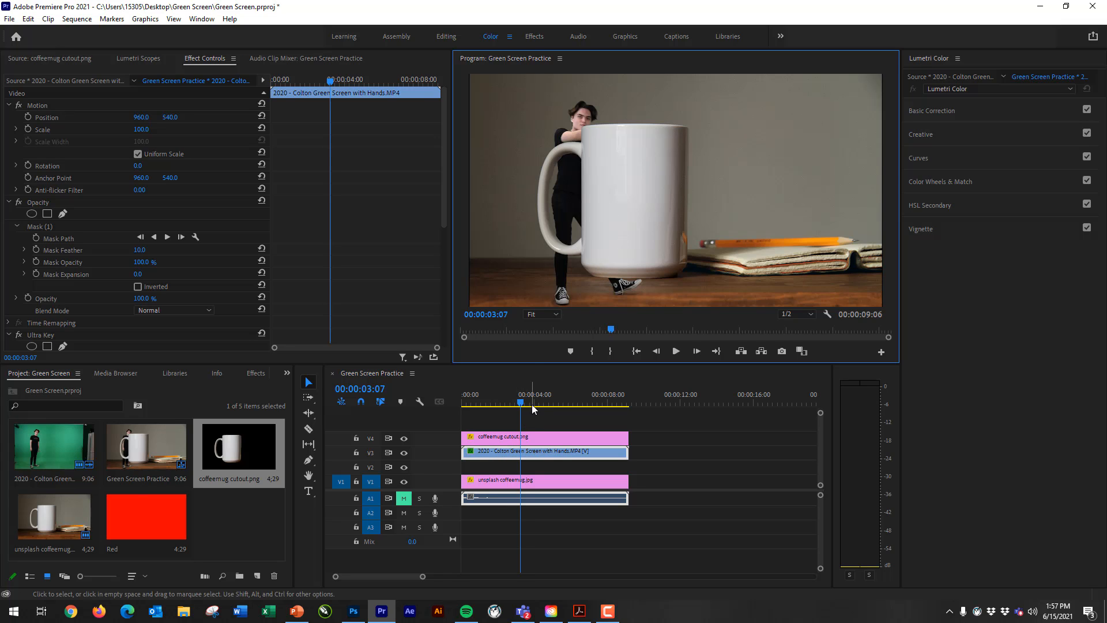
pyautogui.click(530, 462)
pyautogui.press('space')
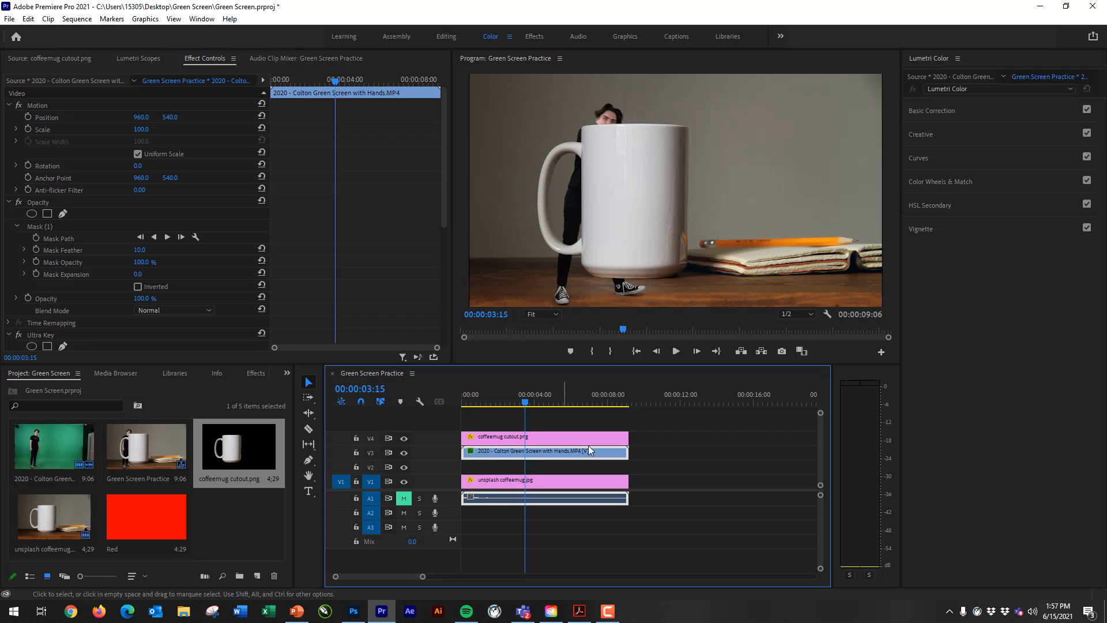
# Reduce the green screen clip on V3 to a Scale of 68
pyautogui.click(562, 455)
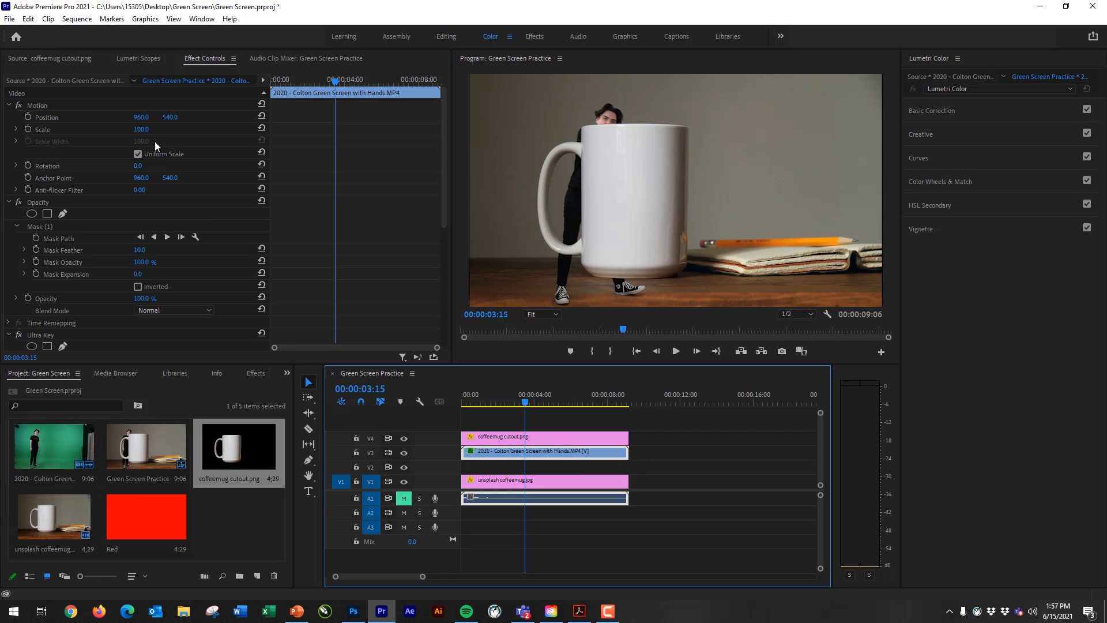
pyautogui.click(137, 130)
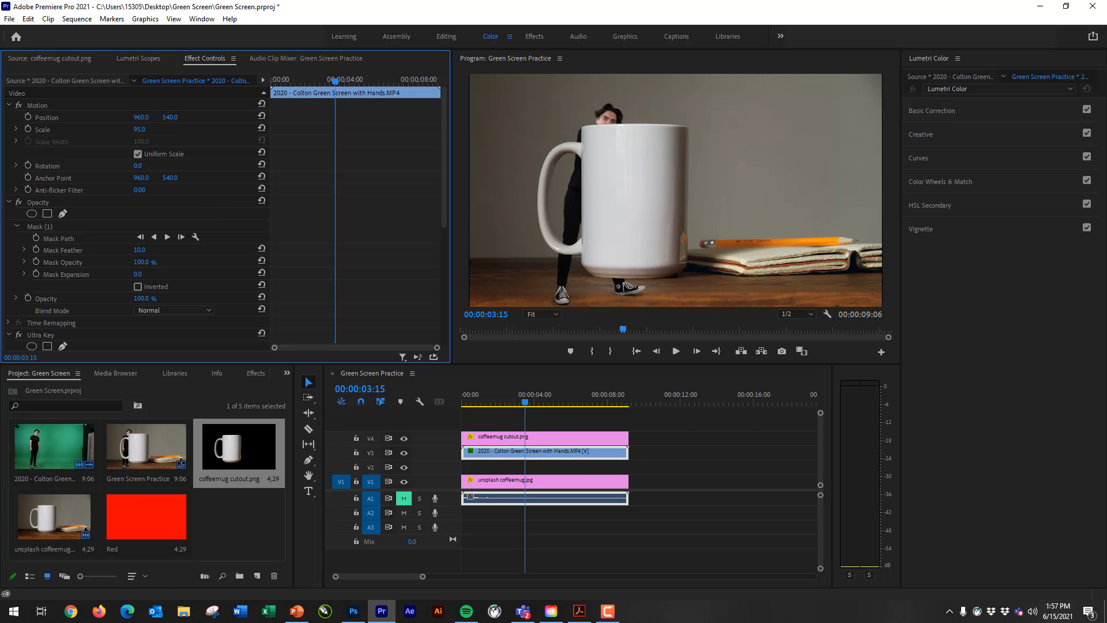
pyautogui.moveTo(137, 131); pyautogui.dragTo(165, 131)
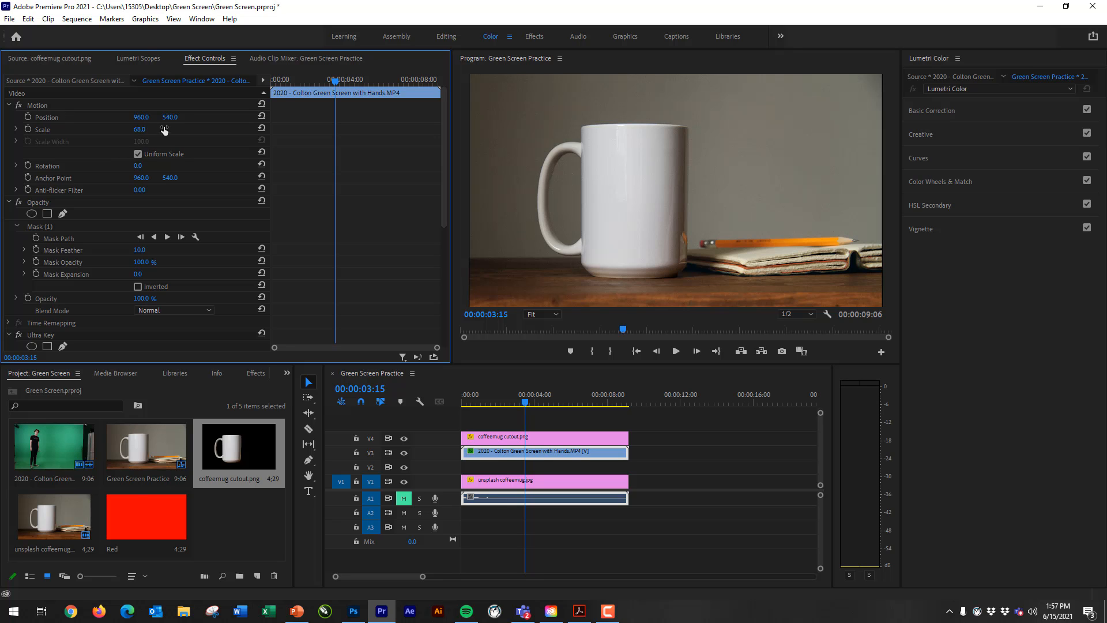
# Reposition the green screen clip to about 1209, 551 with its anchor point at about 1121, 528, tucking the subject behind the mug's right edge
pyautogui.click(42, 101)
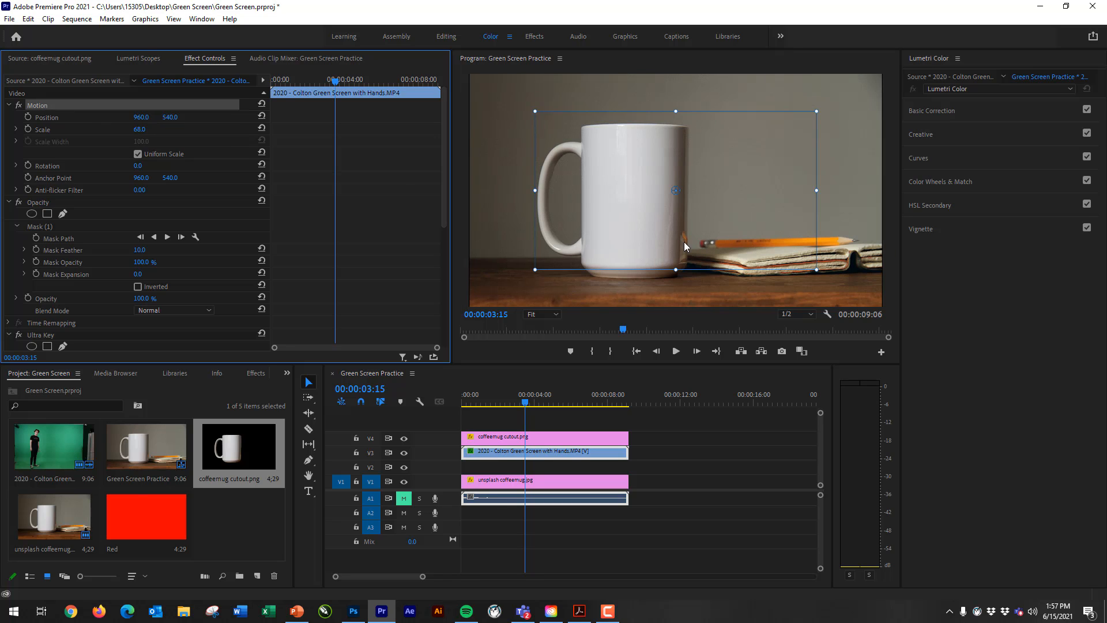
pyautogui.moveTo(676, 192); pyautogui.dragTo(793, 166)
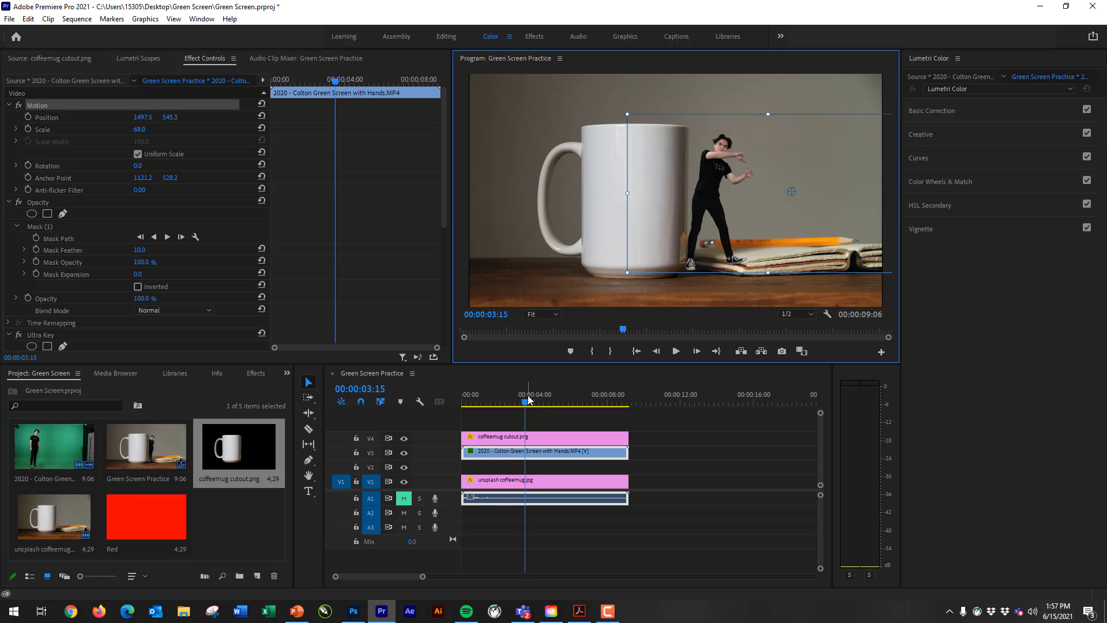
pyautogui.moveTo(530, 399); pyautogui.dragTo(553, 406)
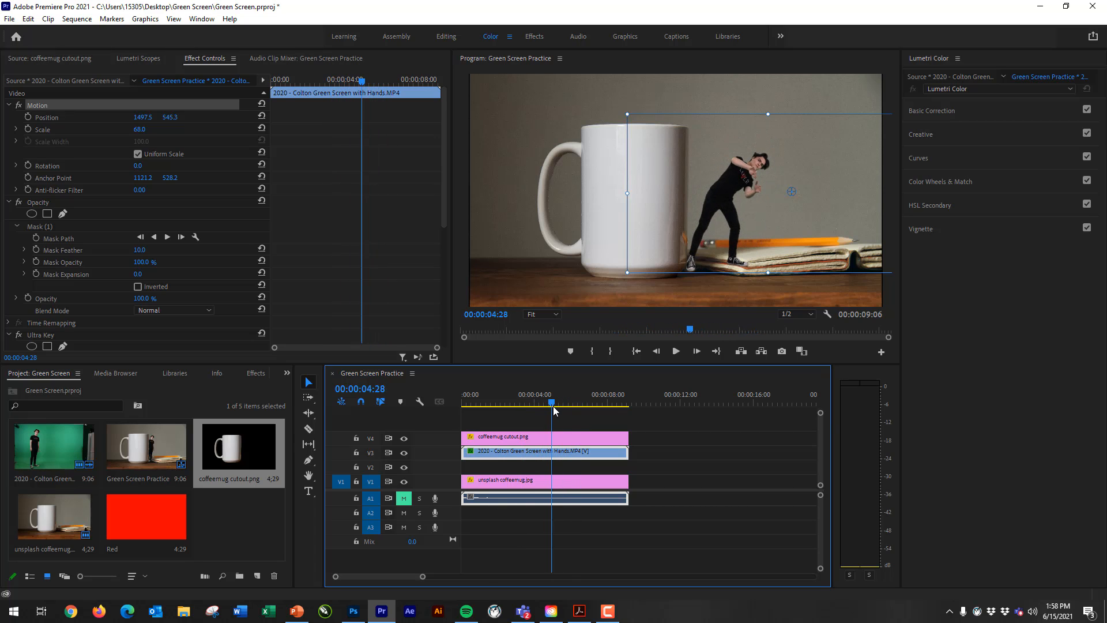
pyautogui.moveTo(718, 191); pyautogui.dragTo(661, 191)
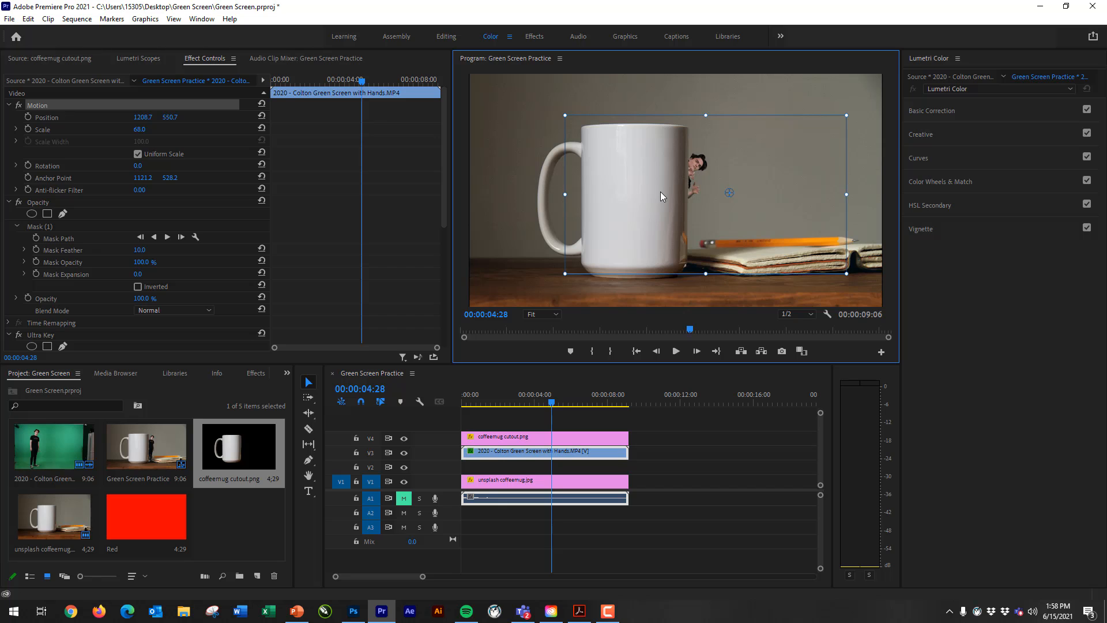
# Scrub and play through the sequence to examine how the subject moves behind and out from the mug
pyautogui.moveTo(552, 404); pyautogui.dragTo(589, 405)
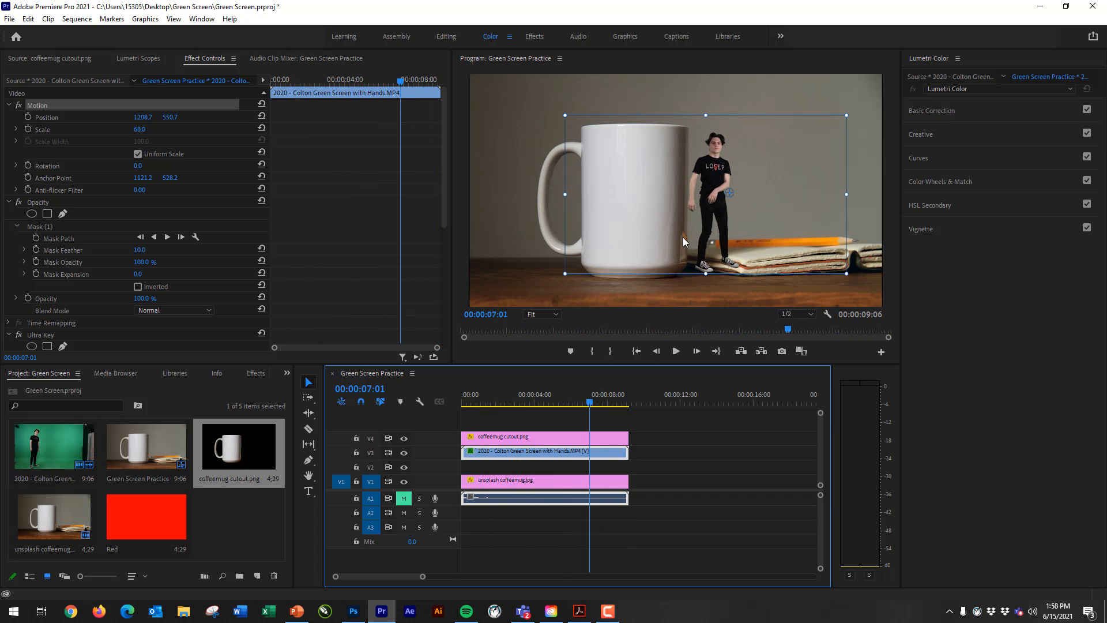
pyautogui.click(645, 106)
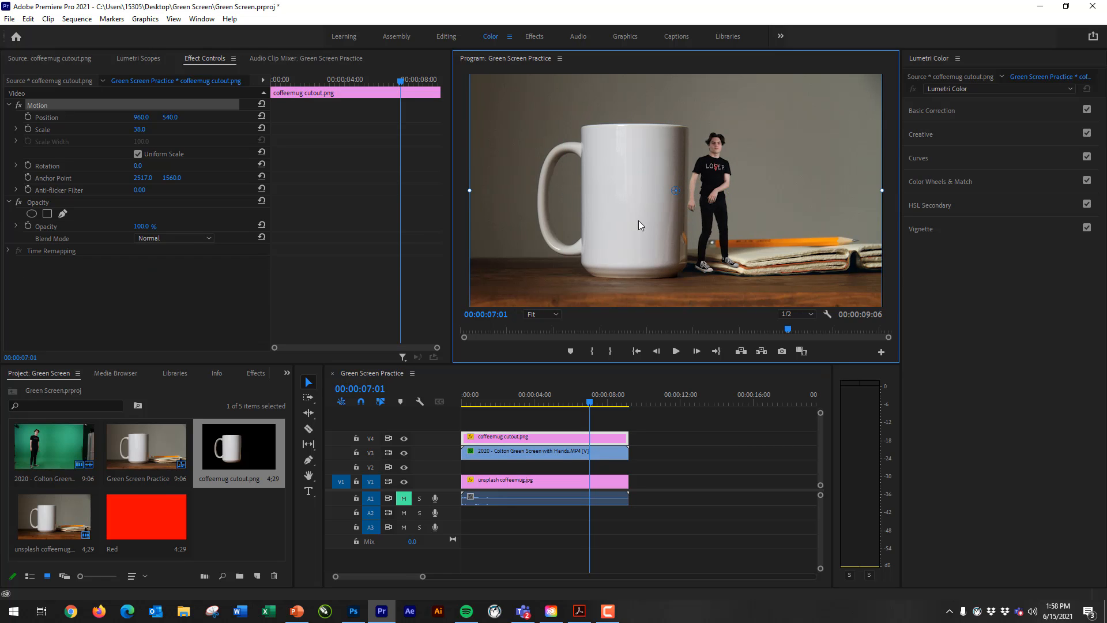
pyautogui.moveTo(587, 404)
pyautogui.mouseDown()
pyautogui.moveTo(557, 404)
pyautogui.moveTo(578, 404)
pyautogui.mouseUp()
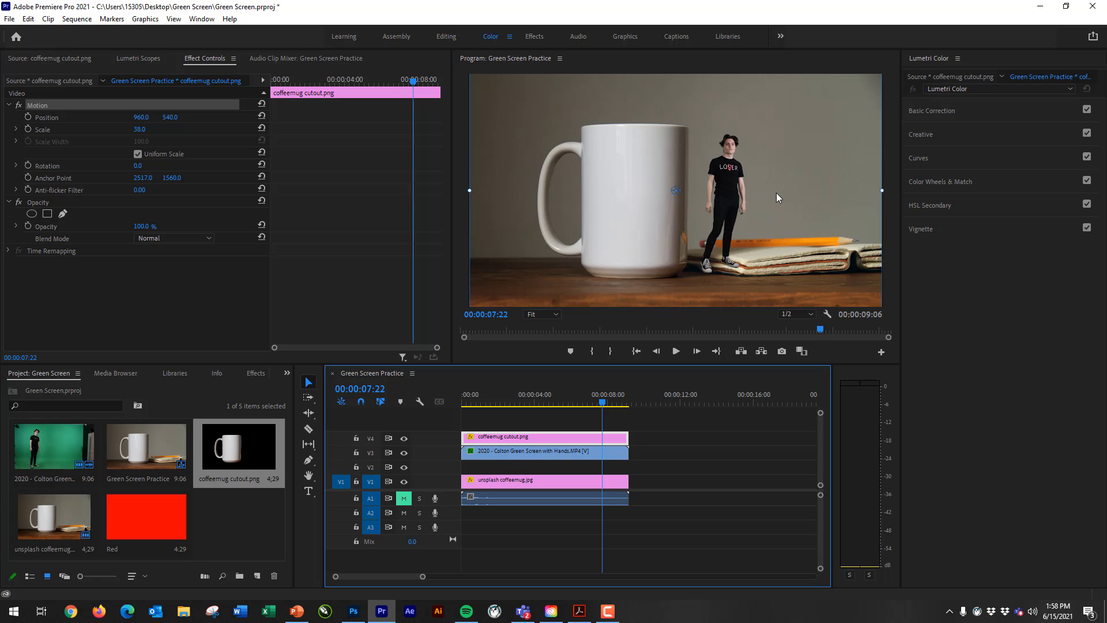
pyautogui.moveTo(600, 398); pyautogui.dragTo(474, 393)
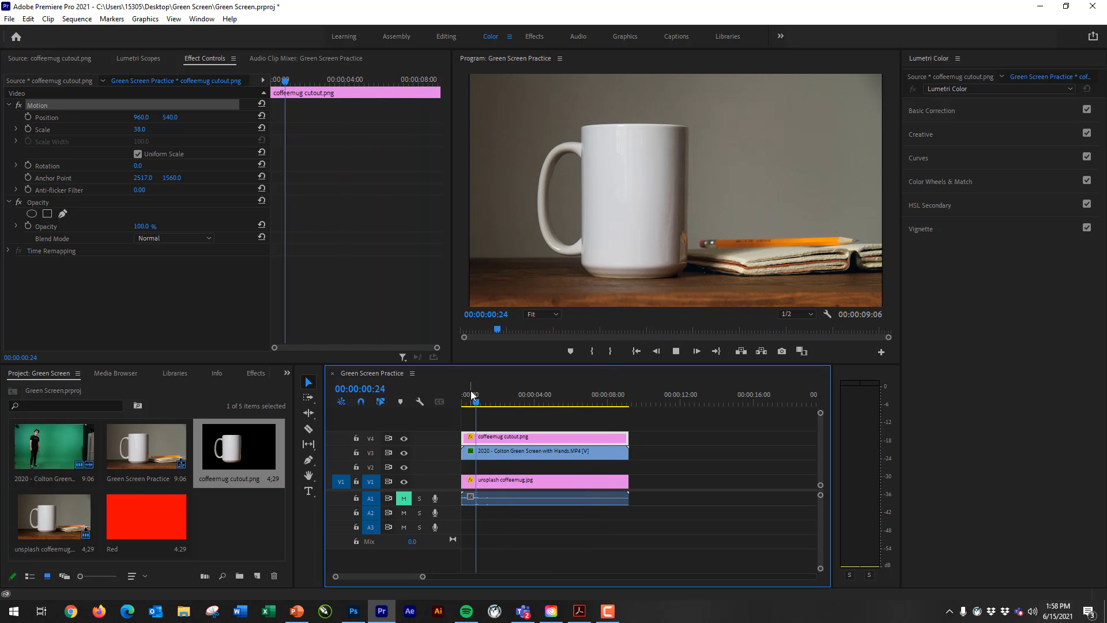
pyautogui.press('space')
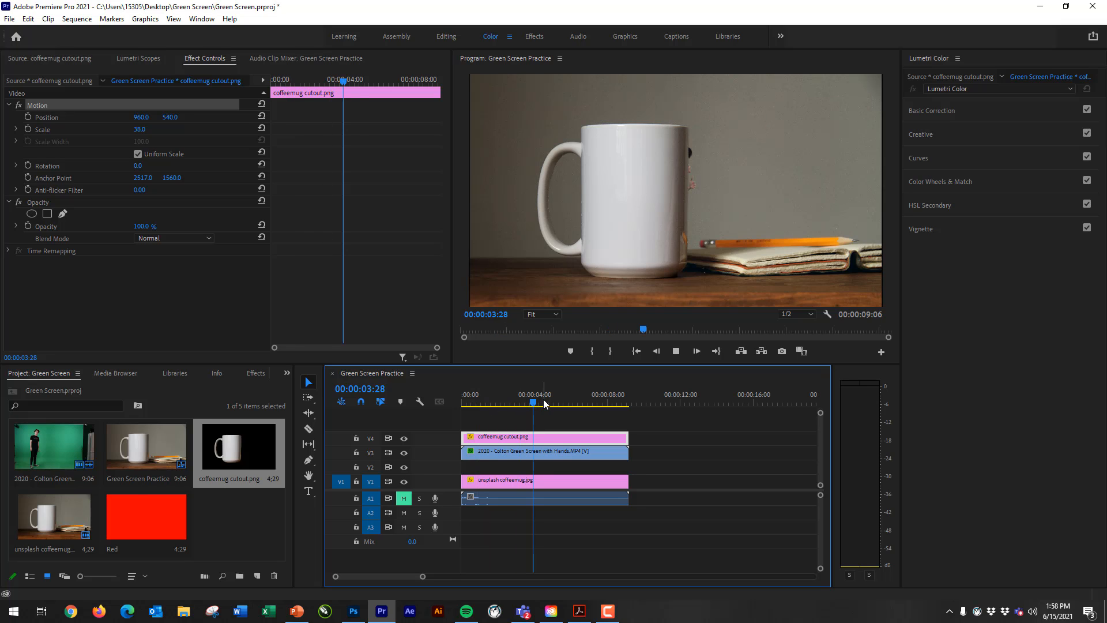
pyautogui.click(590, 402)
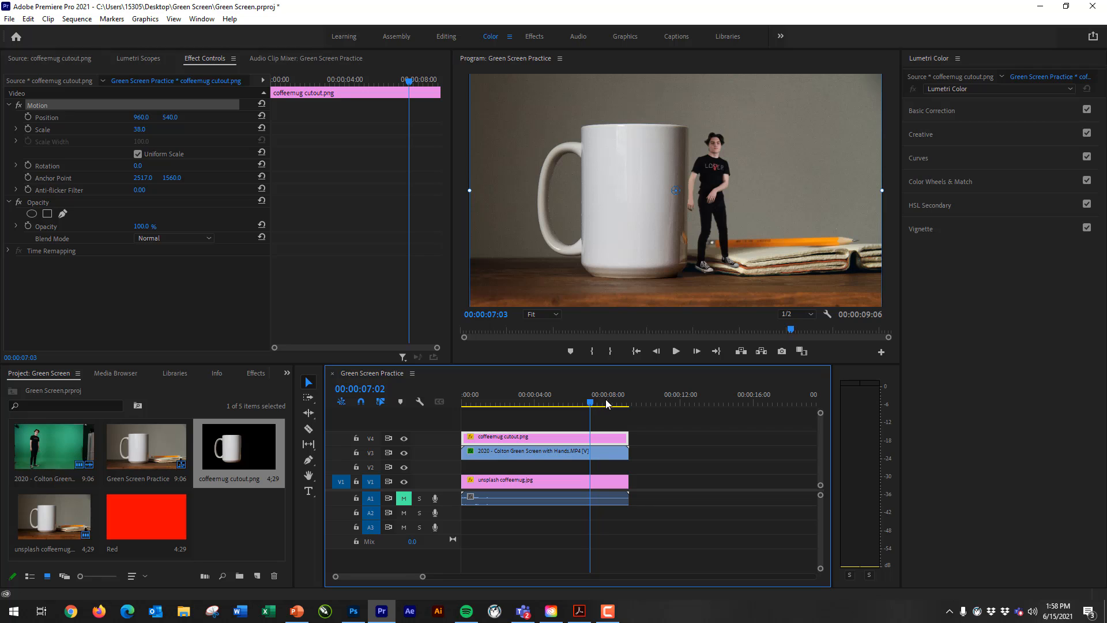